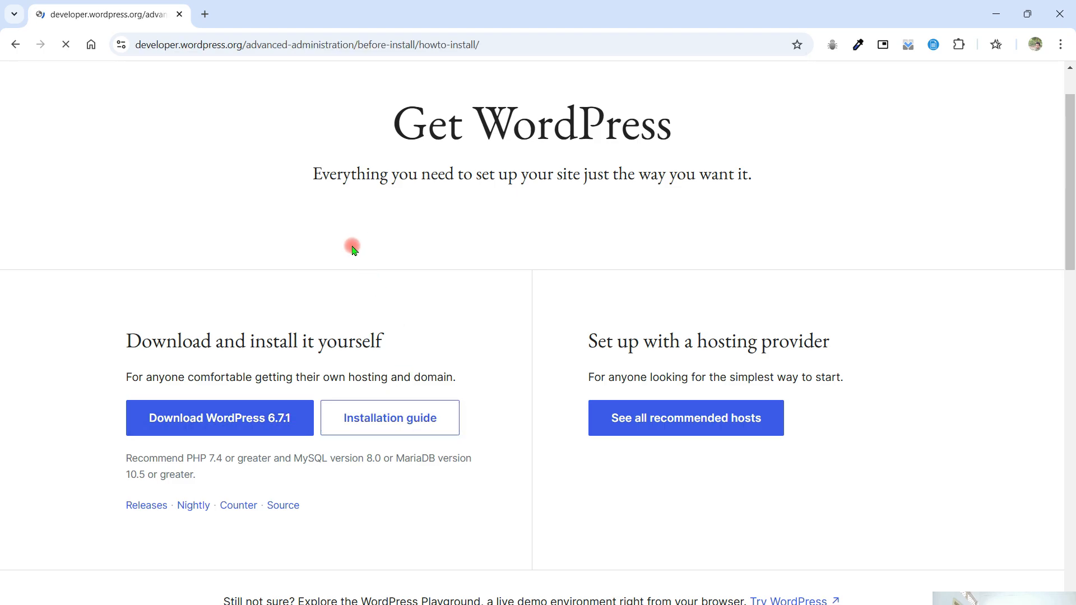
- Examine the WordPress installation guide, covering the basic instructions, database setup, wp-config.php, file upload, install script and common problems
scroll(555, 313, "down", 5)
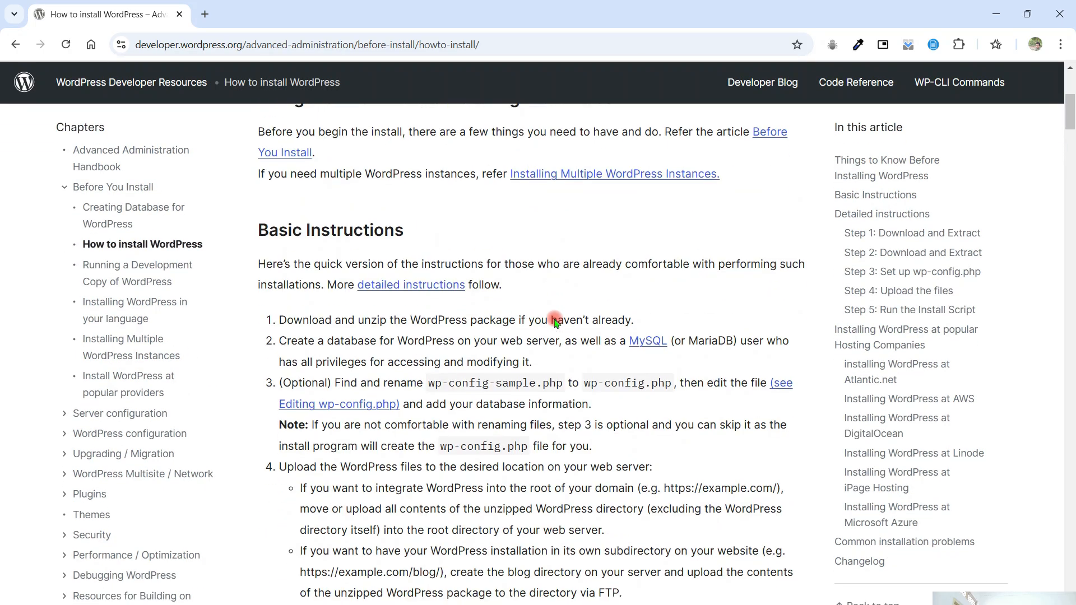
scroll(555, 323, "down", 15)
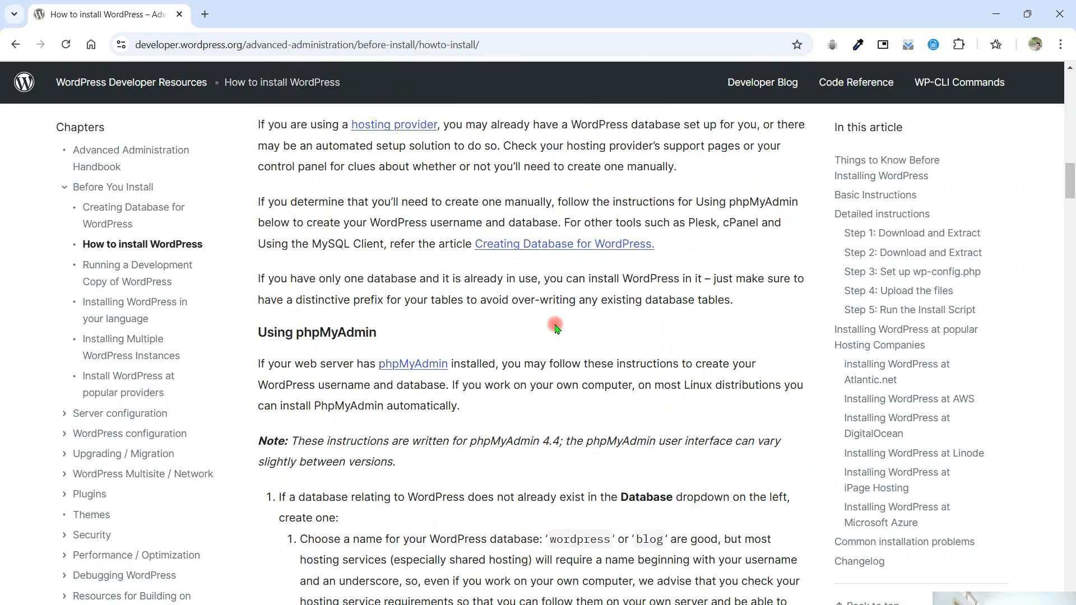
scroll(522, 353, "down", 15)
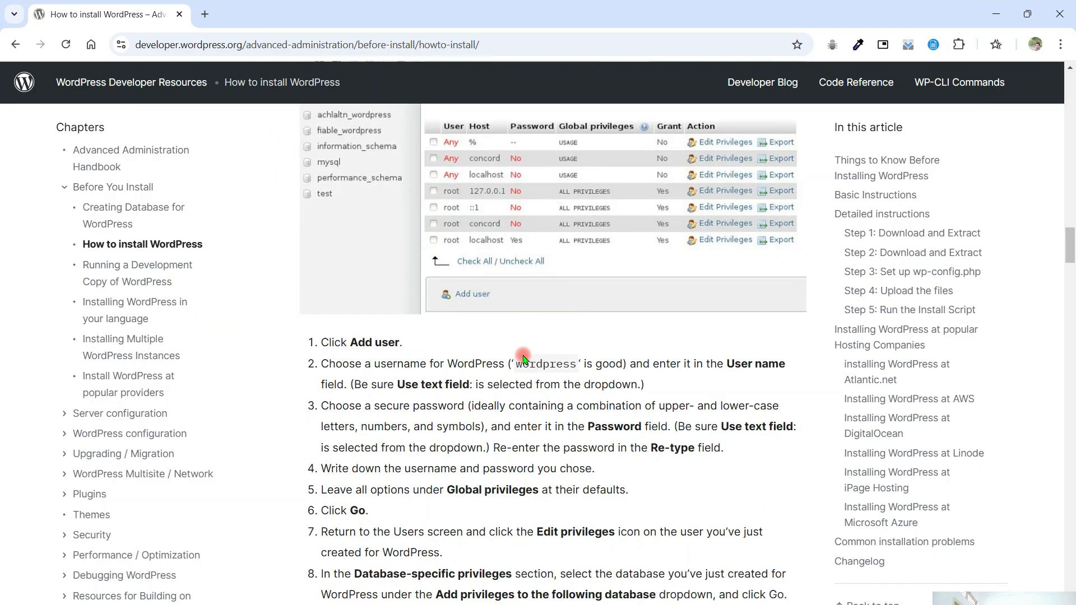
scroll(522, 355, "up", 5)
scroll(523, 355, "up", 5)
scroll(522, 355, "down", 15)
scroll(523, 355, "down", 20)
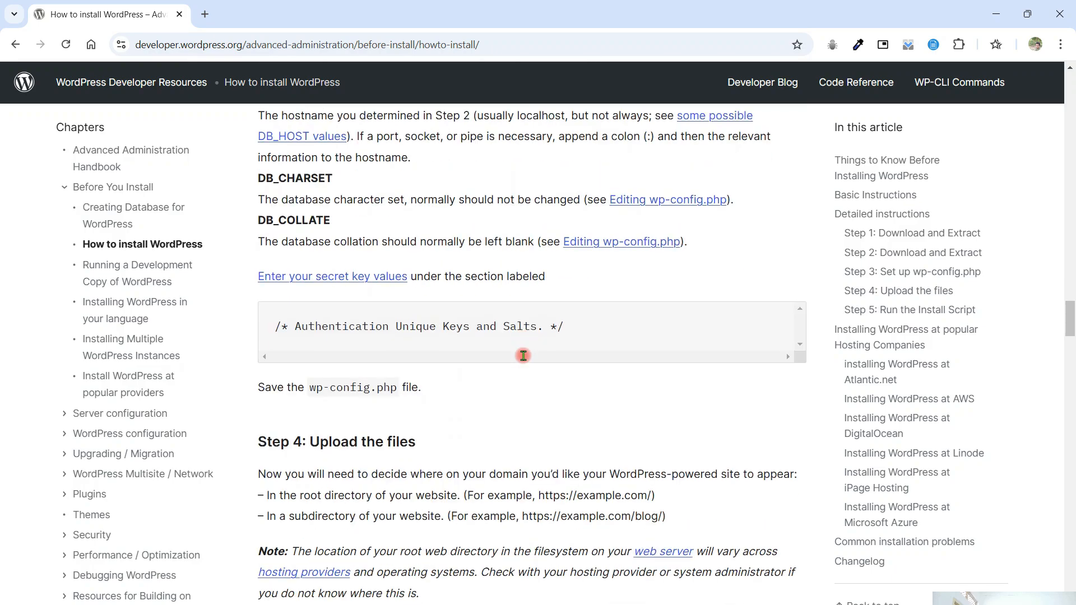
scroll(523, 355, "down", 20)
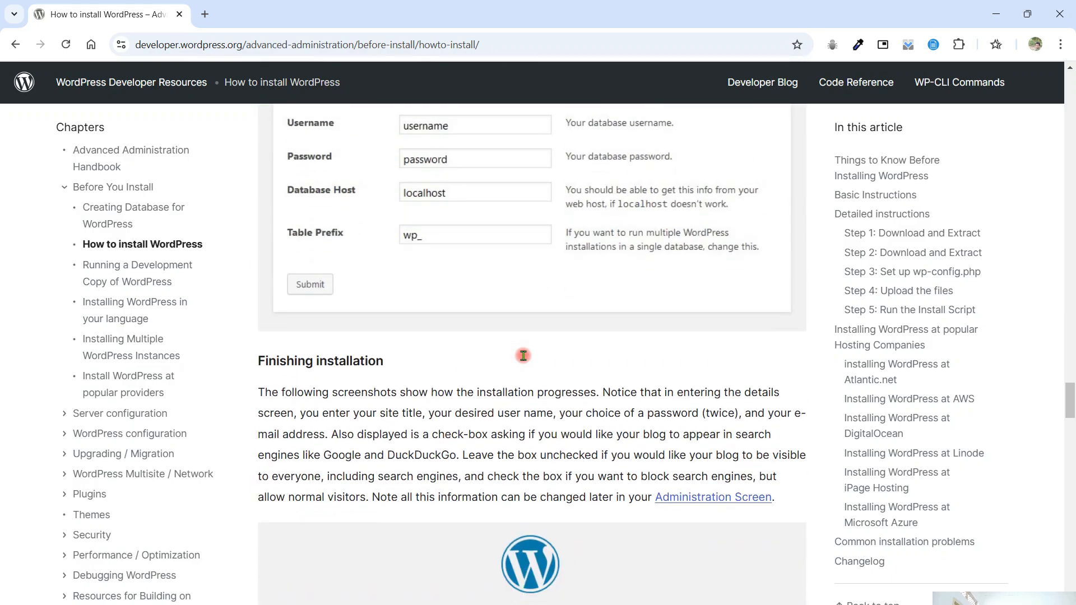
scroll(522, 355, "down", 20)
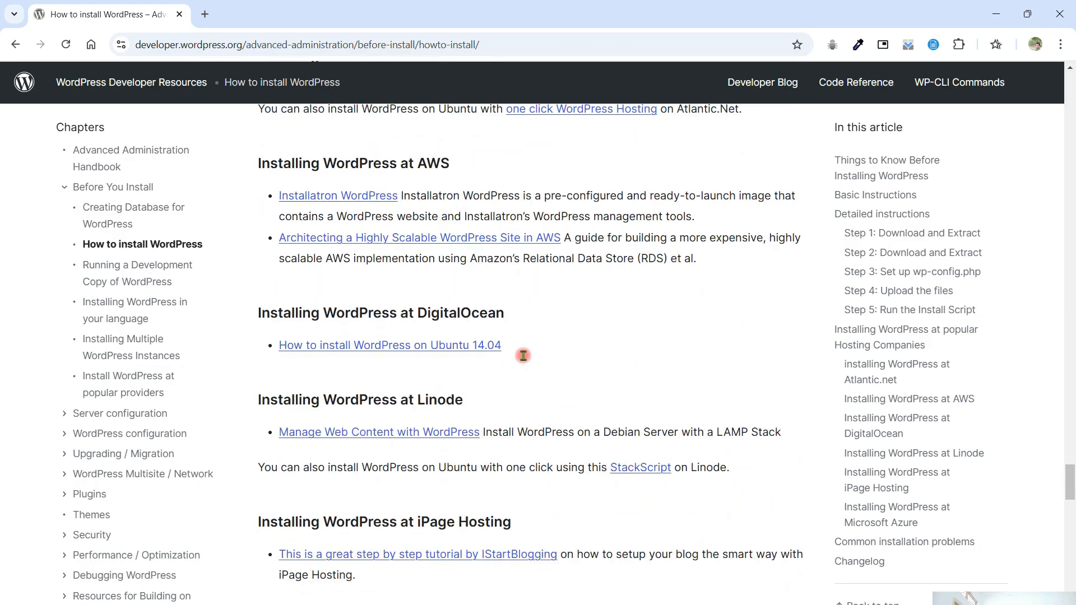
scroll(523, 355, "down", 20)
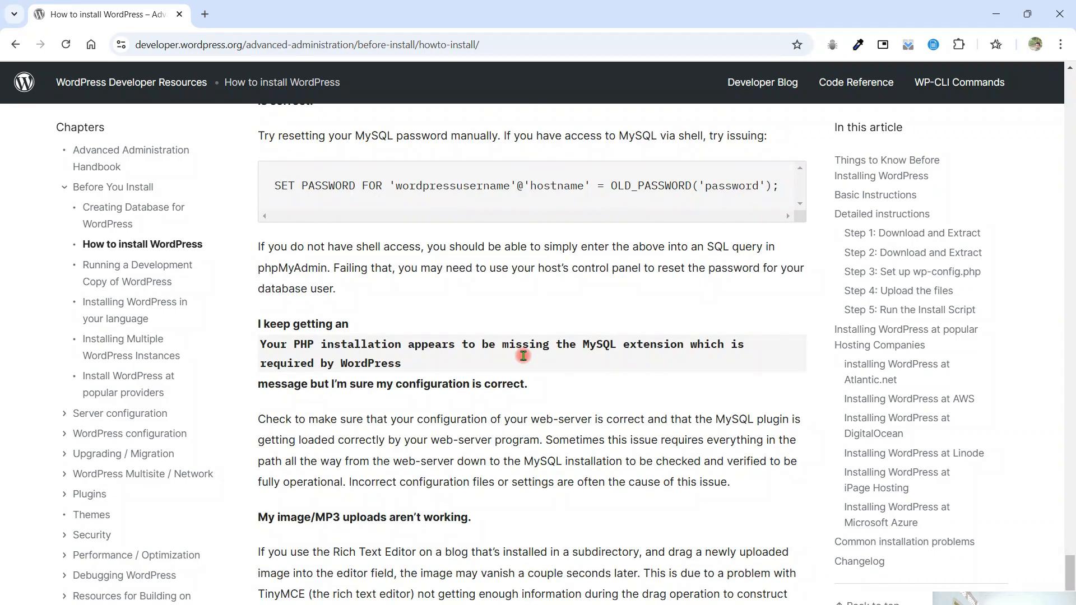
scroll(524, 358, "up", 8)
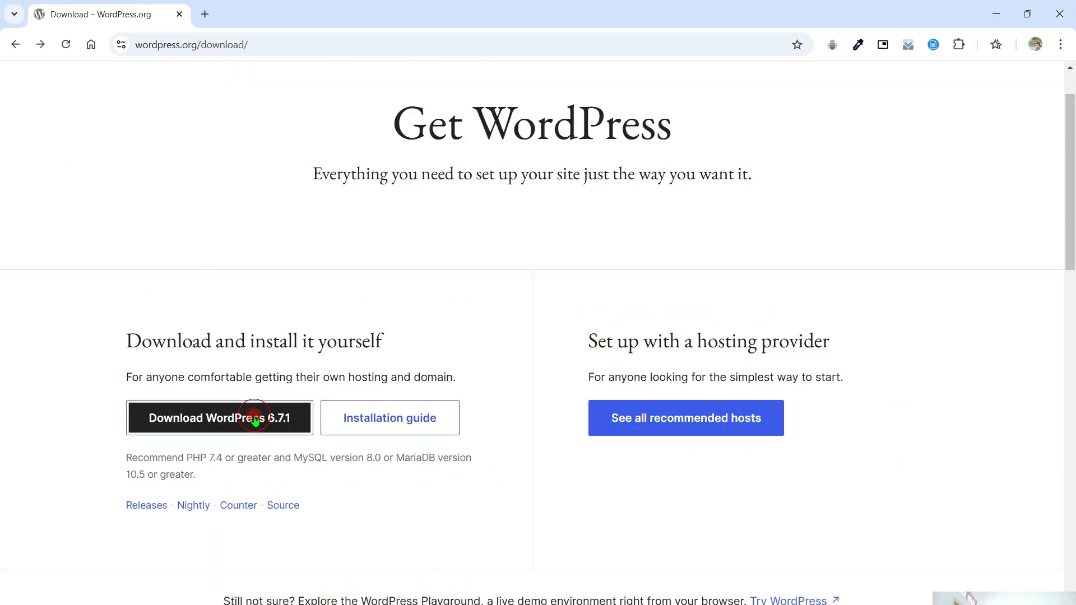
left_click(257, 418)
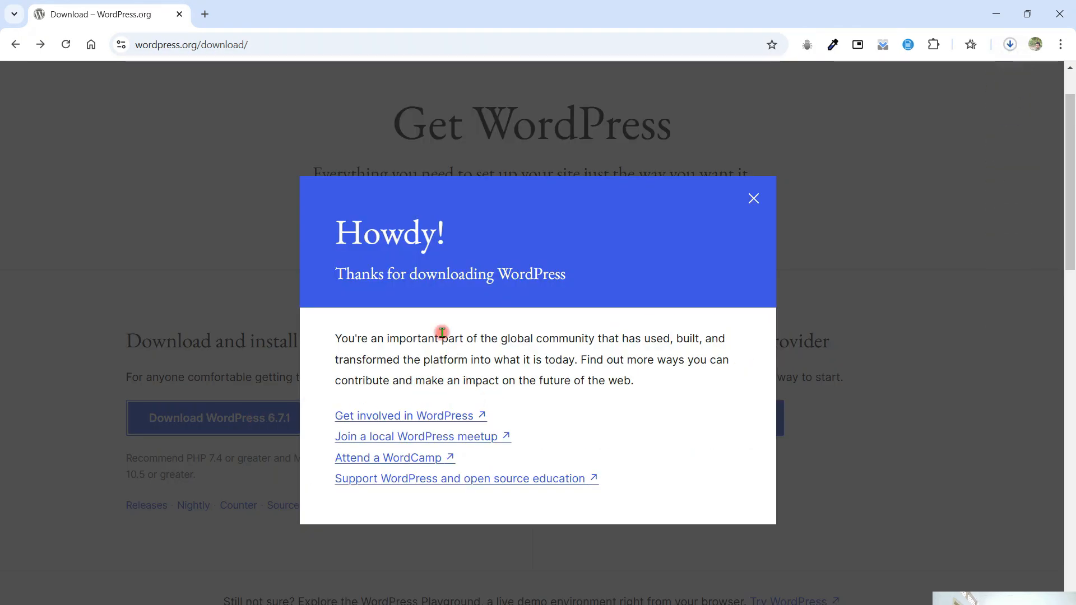
left_click(761, 202)
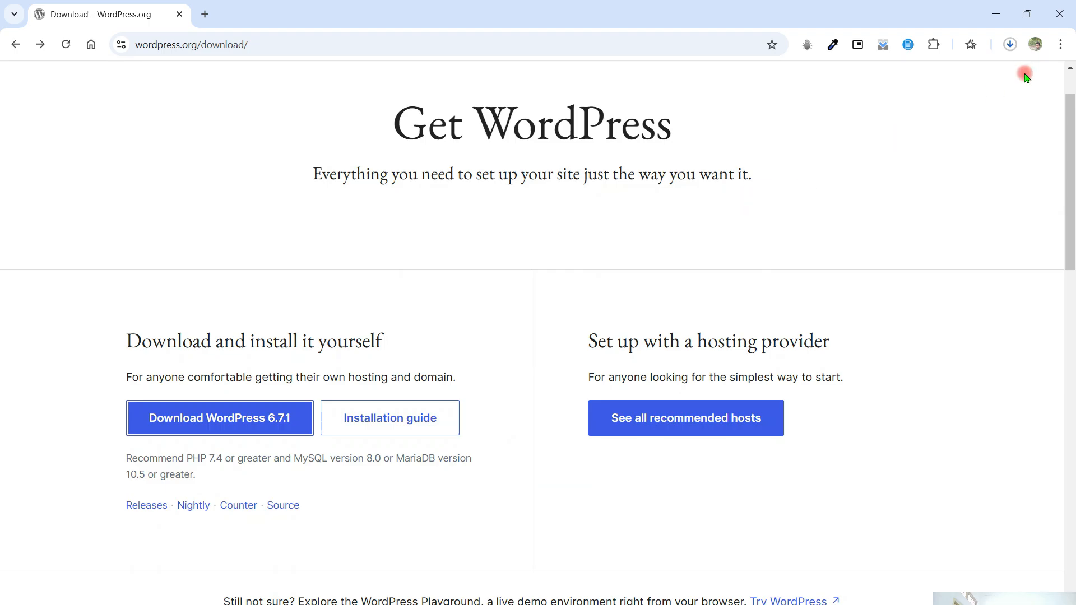
left_click(1009, 45)
left_click(961, 106)
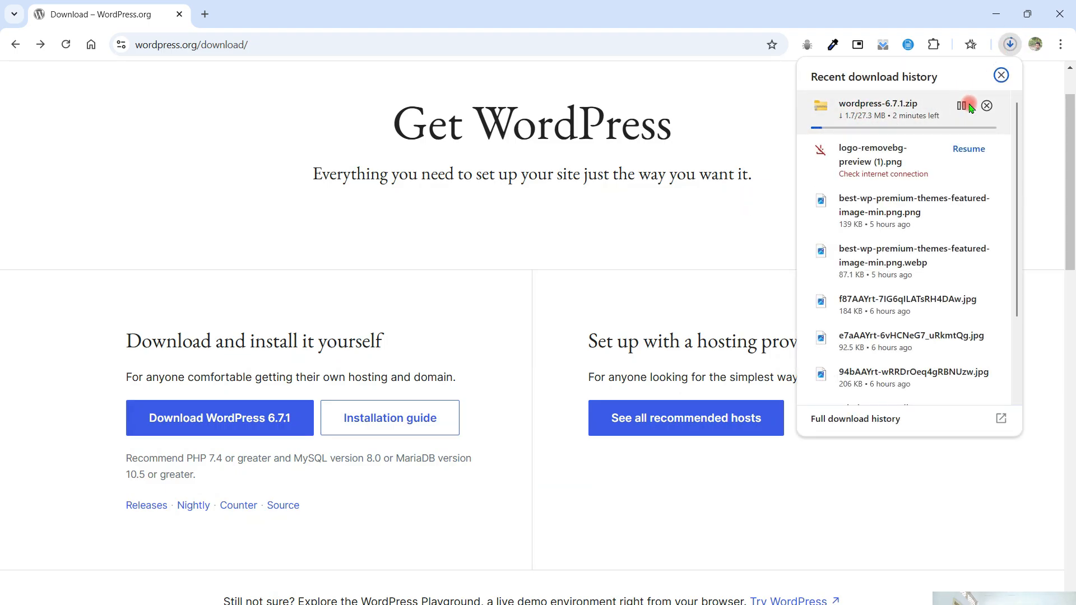
left_click(985, 107)
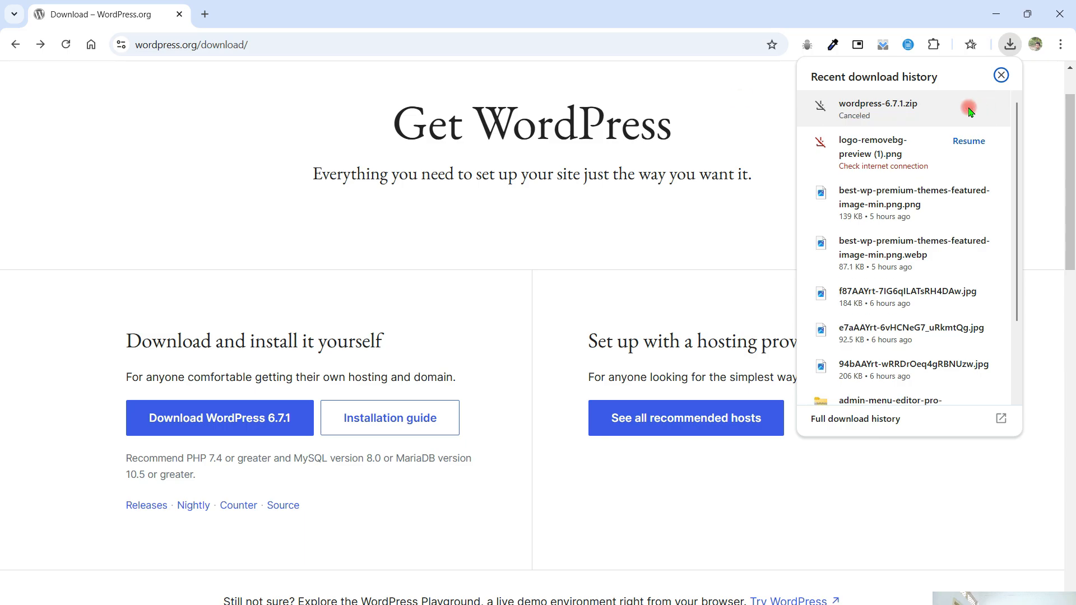
- Search the web for "xampp download" and open the Download XAMPP page on apachefriends.org
left_click(472, 43)
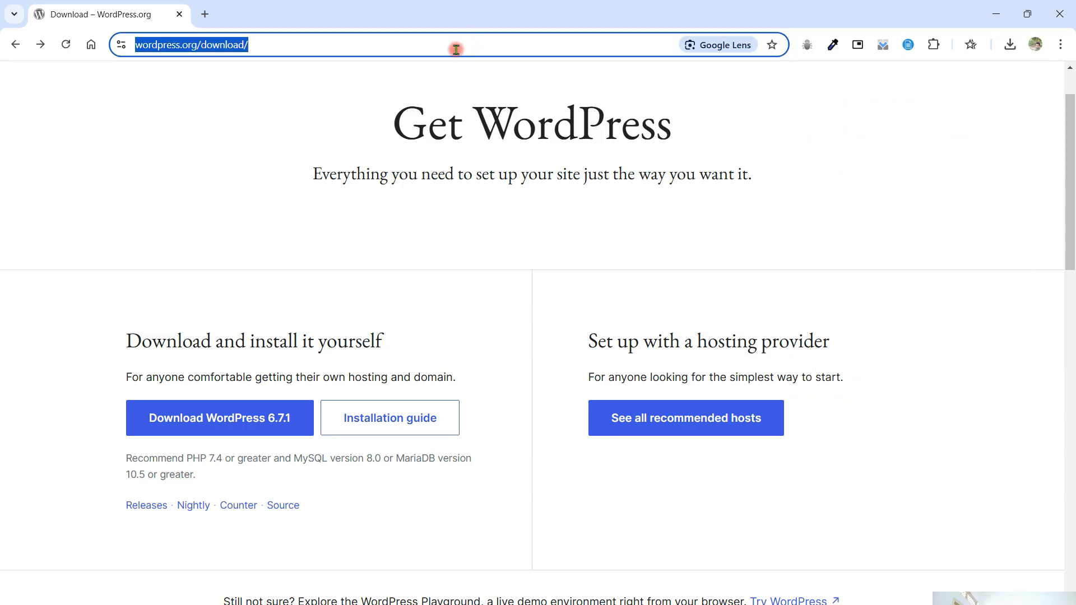
type("Xamp")
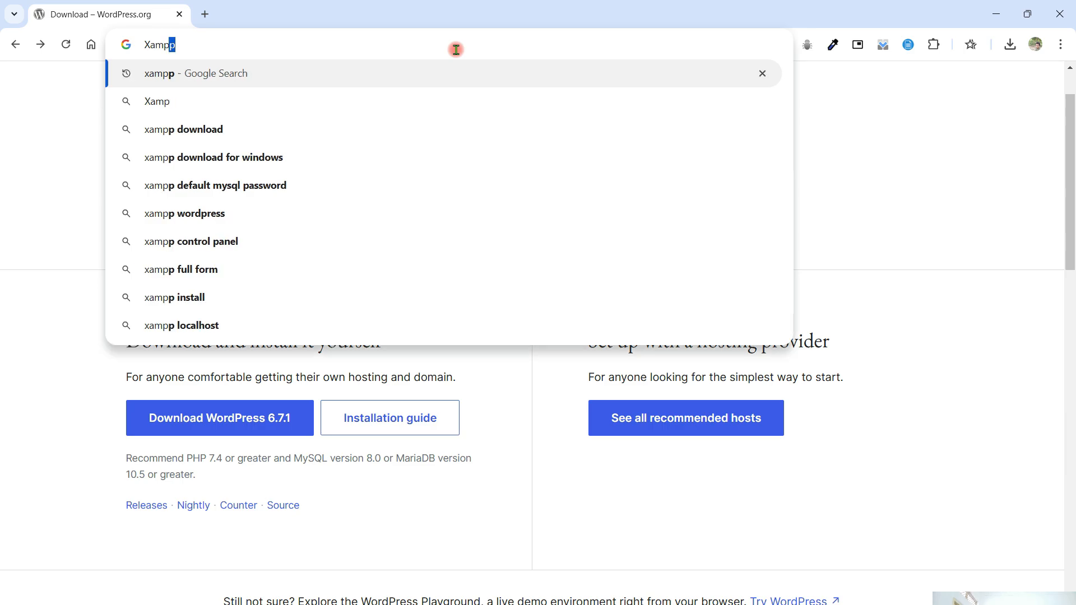
type("p download")
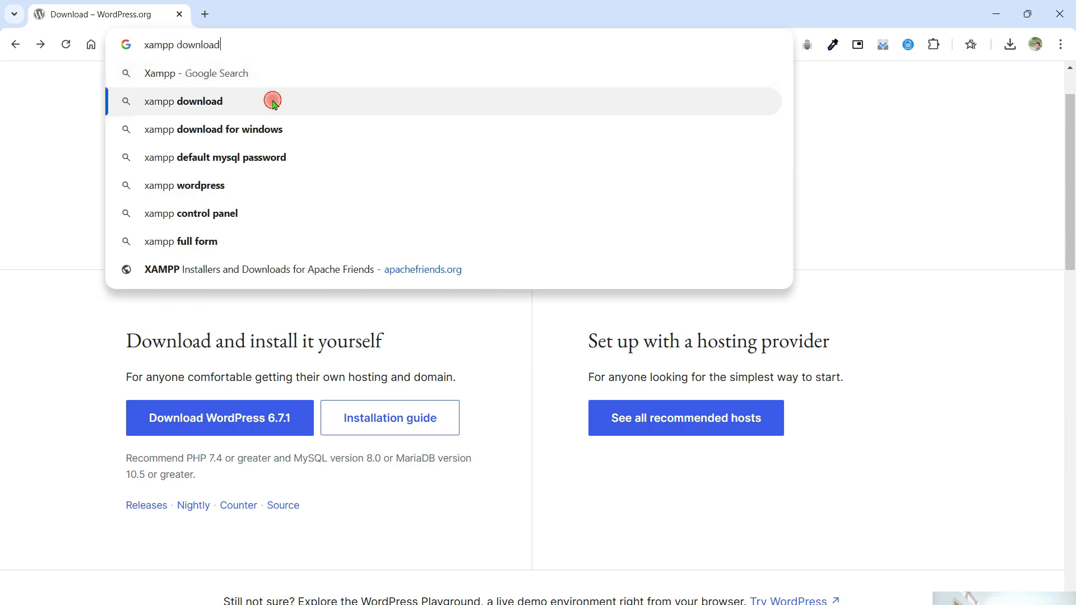
left_click(273, 101)
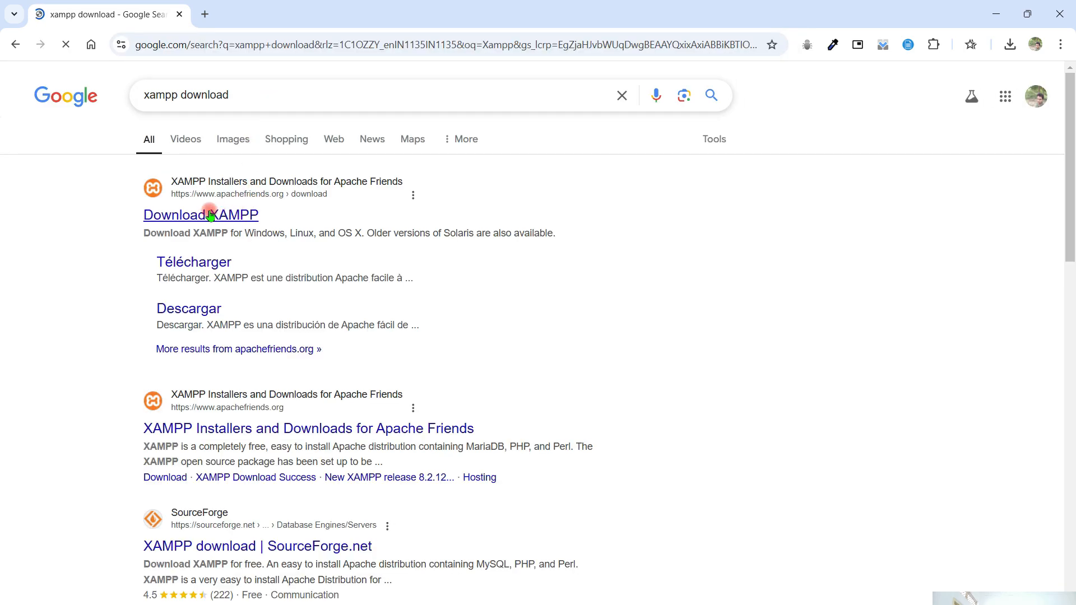
left_click(193, 218)
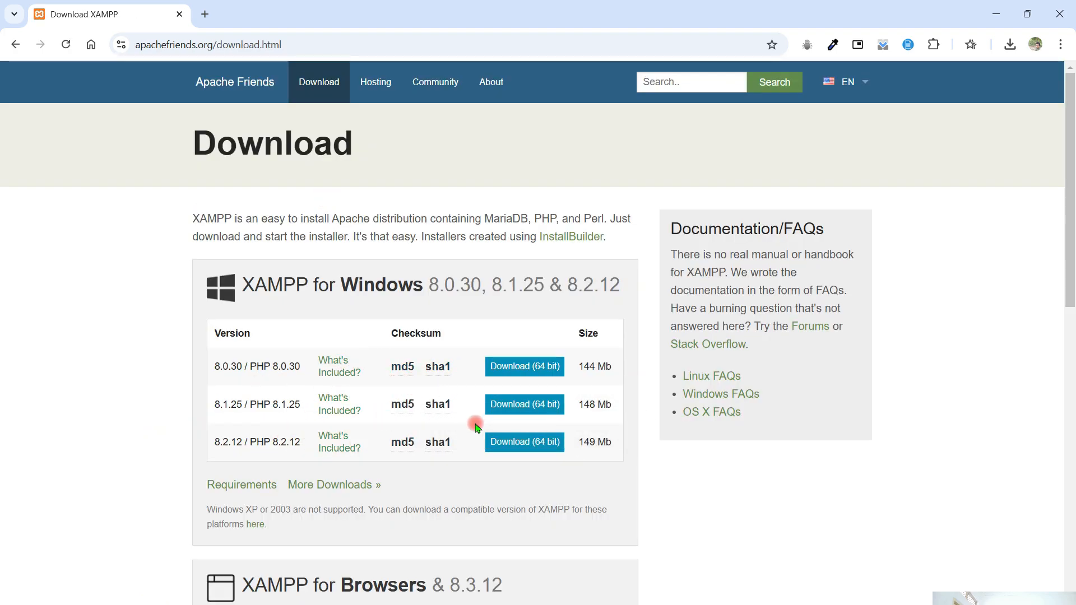
- Download the 64-bit XAMPP 8.2.12 / PHP 8.2.12 installer for Windows and check its download progress
scroll(473, 423, "down", 1)
scroll(456, 415, "down", 9)
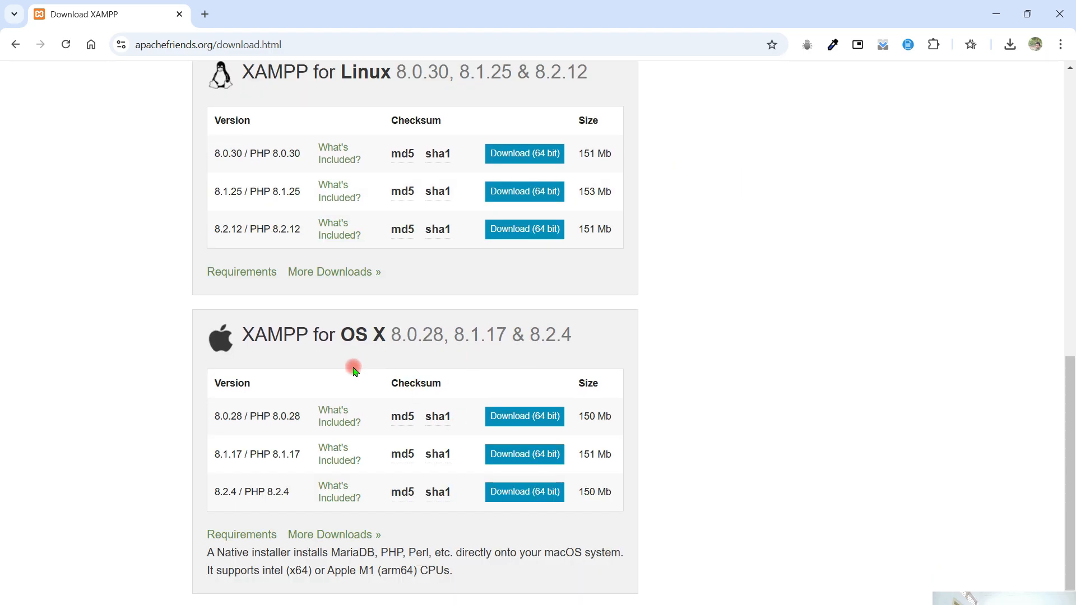
scroll(407, 357, "up", 10)
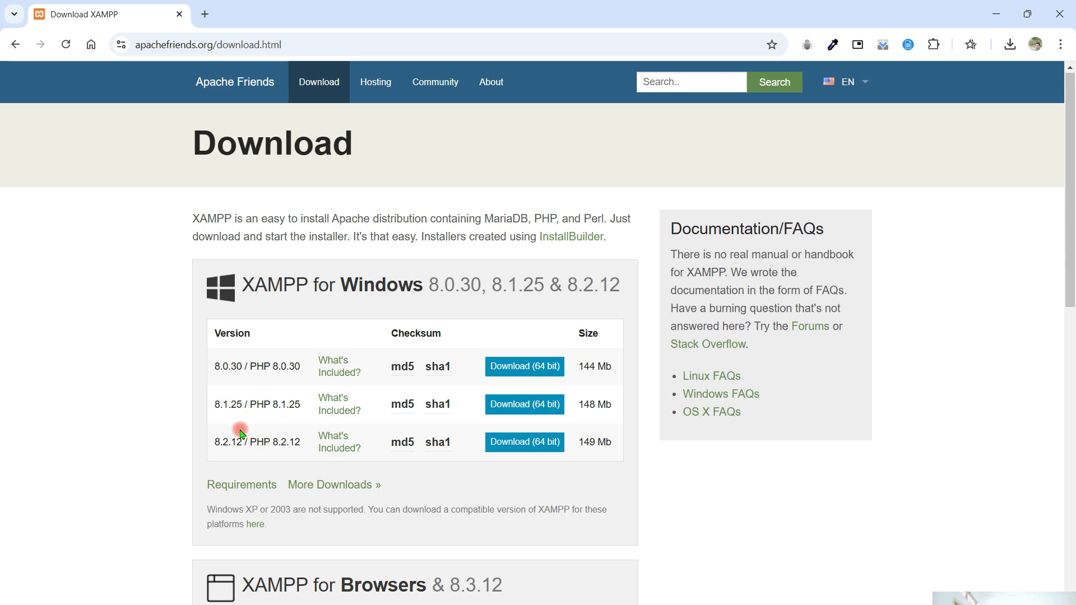
left_click(522, 437)
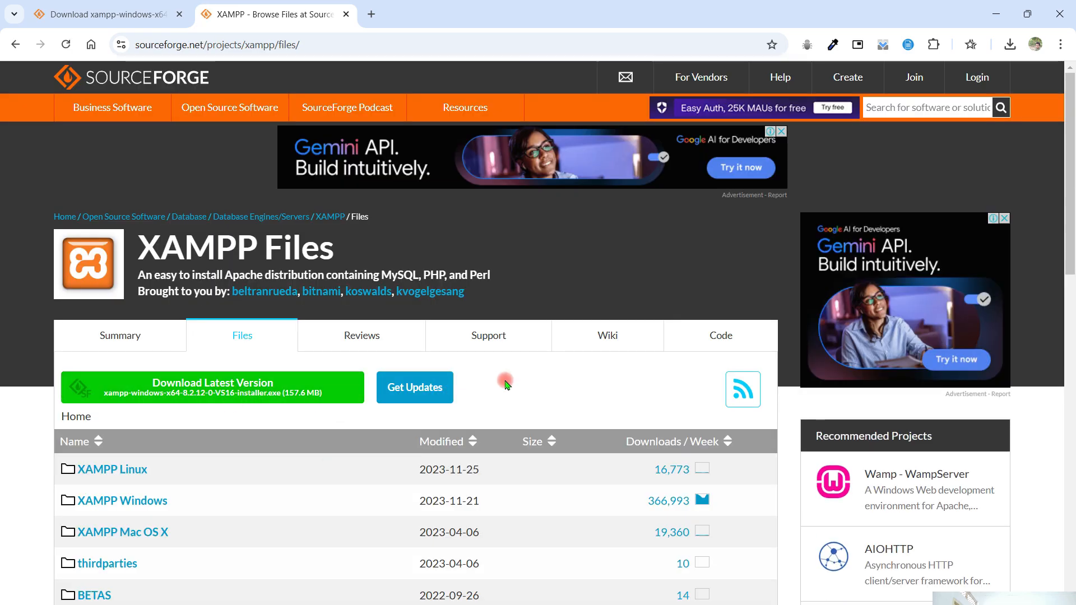
scroll(504, 379, "down", 1)
left_click(1009, 44)
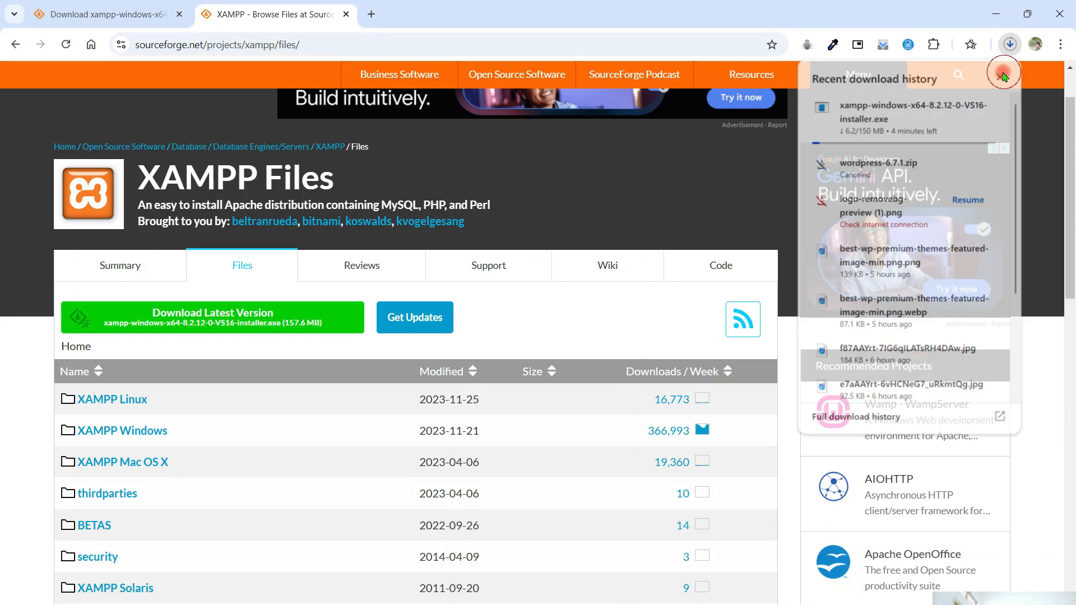
left_click(1009, 44)
- Try the fallback link on the XAMPP download success page and cancel the running installer download
key("ctrl+w")
left_click(511, 444)
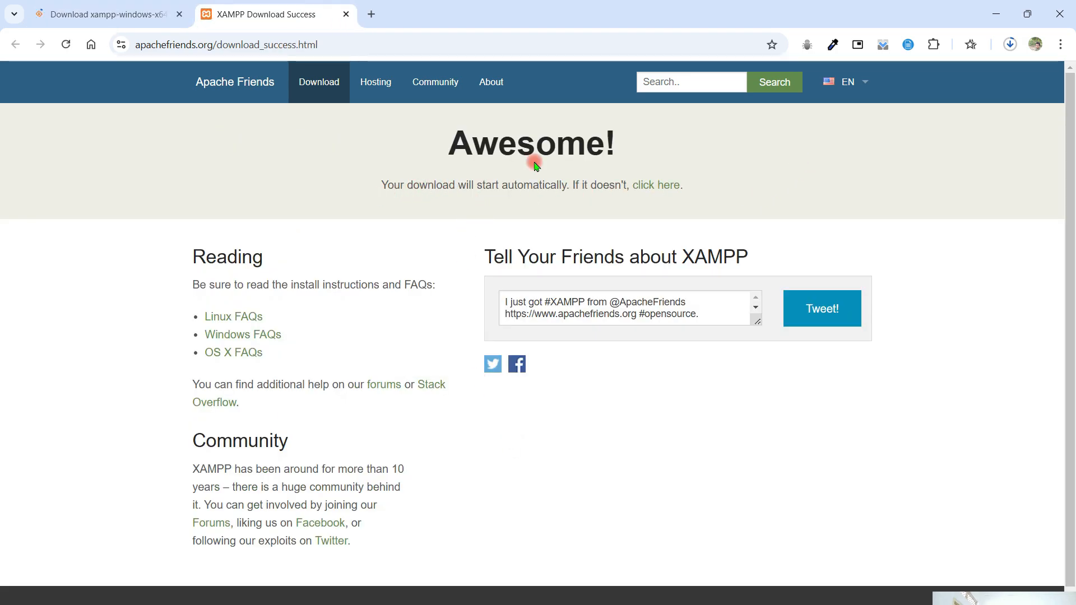
left_click(656, 185)
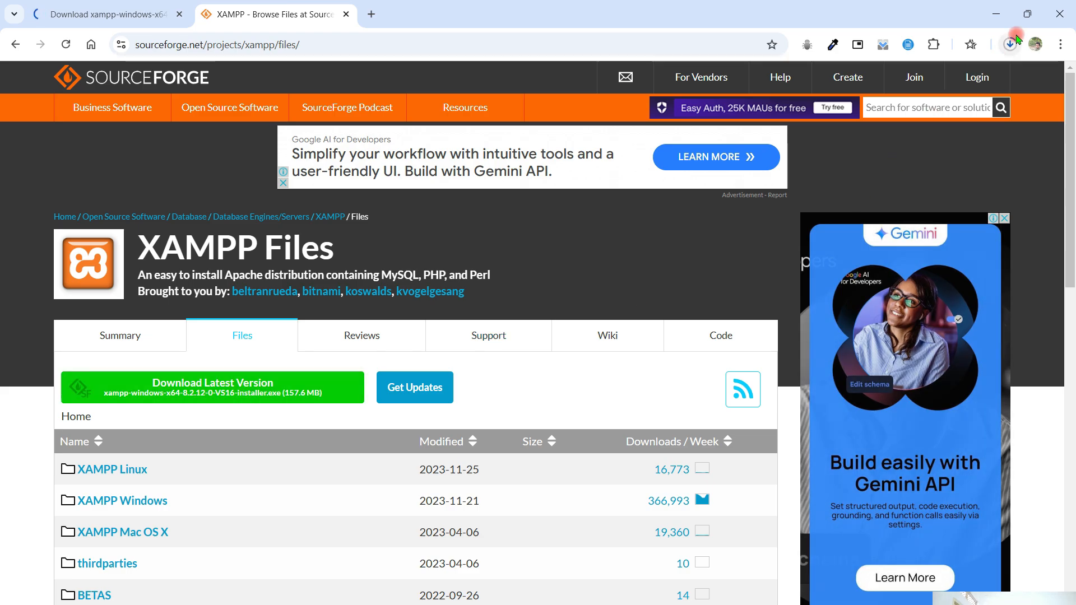
left_click(1009, 44)
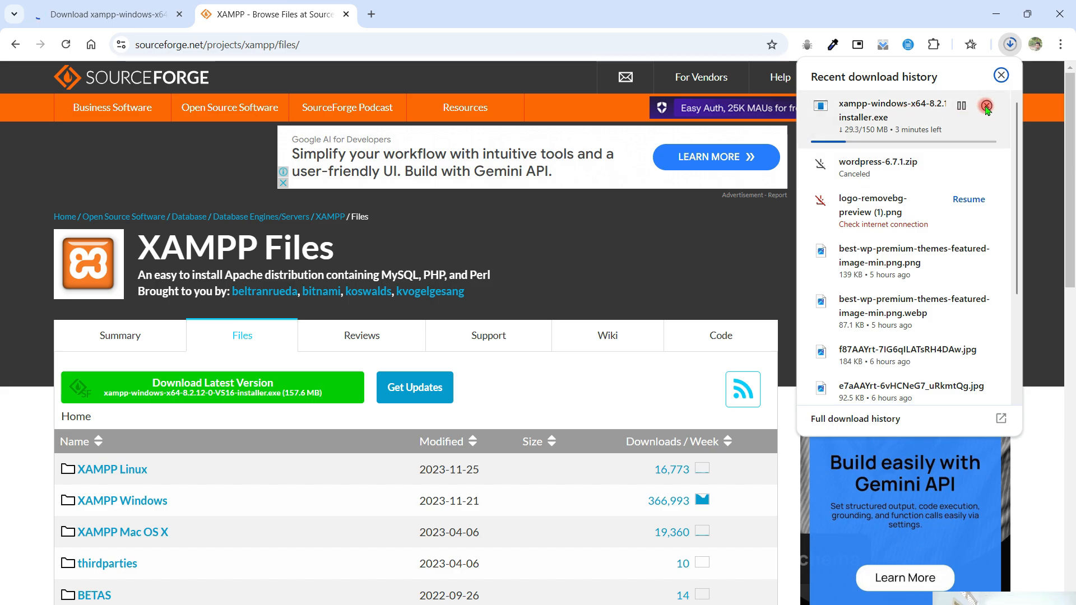
left_click(986, 106)
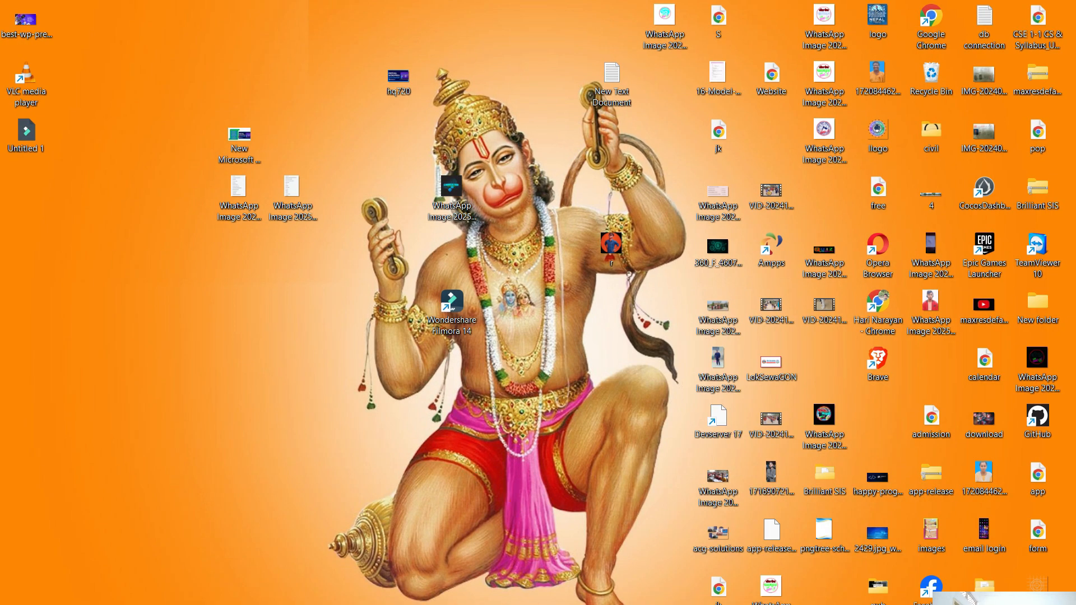
- In File Explorer, run xampp-windows-x64-8.2.12-0-VS16-installer from the Downloads folder as administrator and acknowledge the User Account Control warning
key("super+e")
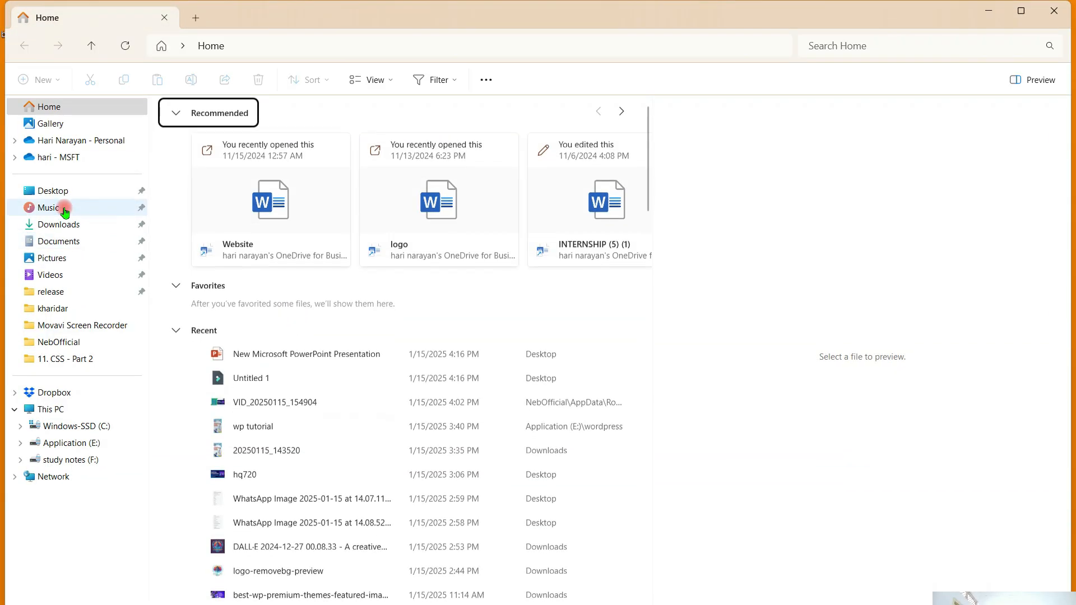
left_click(71, 224)
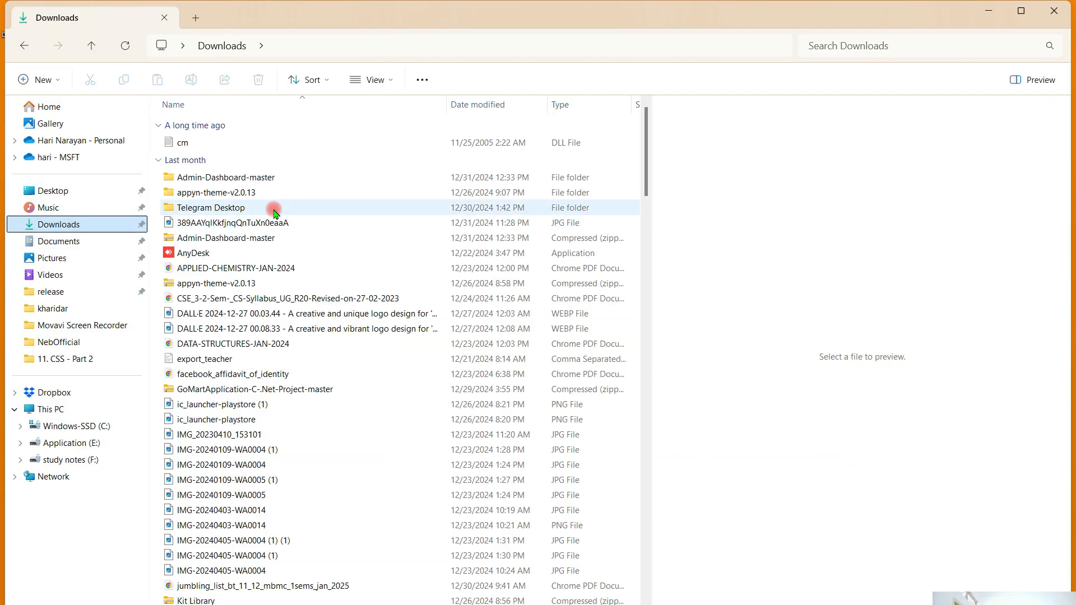
scroll(493, 281, "down", 20)
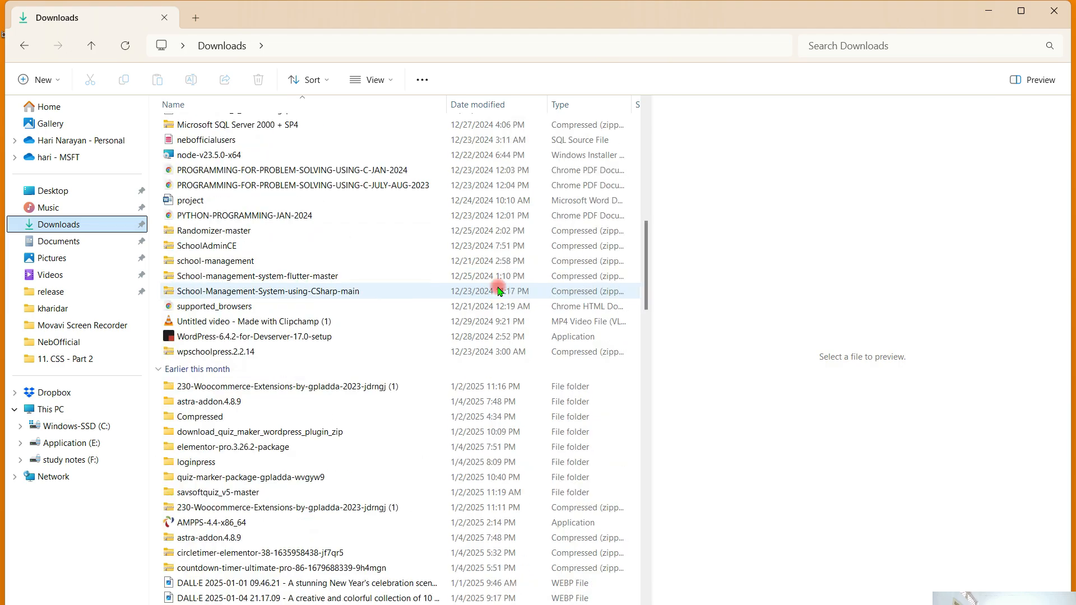
scroll(481, 359, "down", 20)
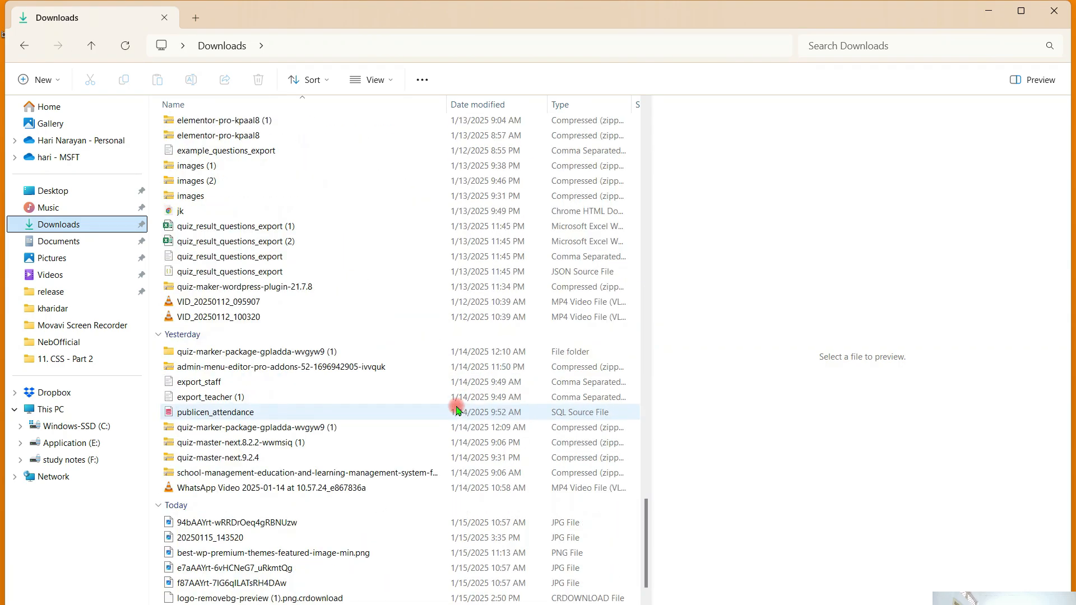
left_click(329, 596)
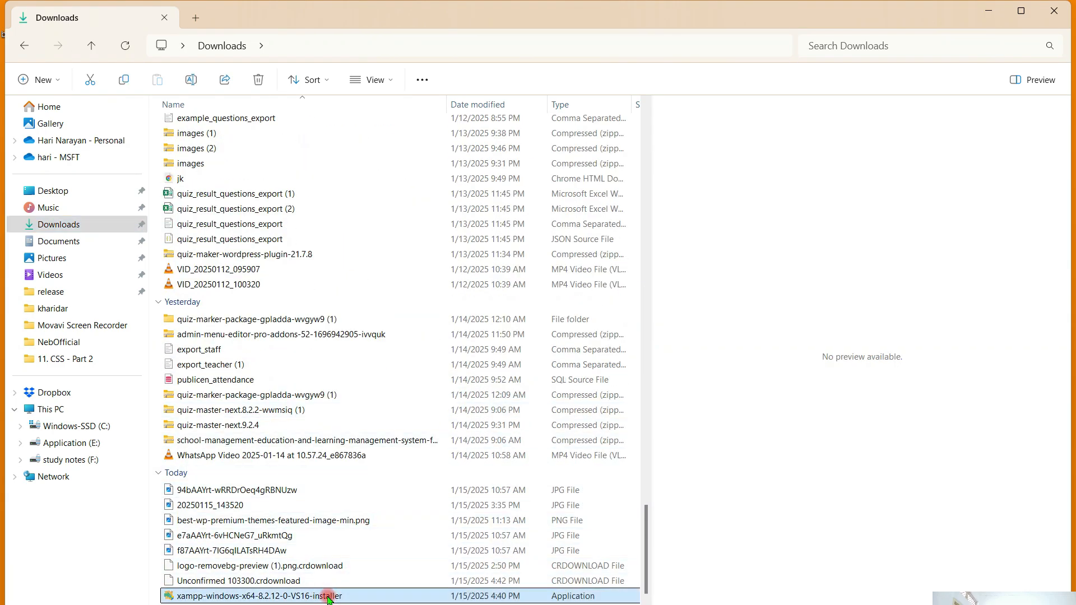
right_click(331, 597)
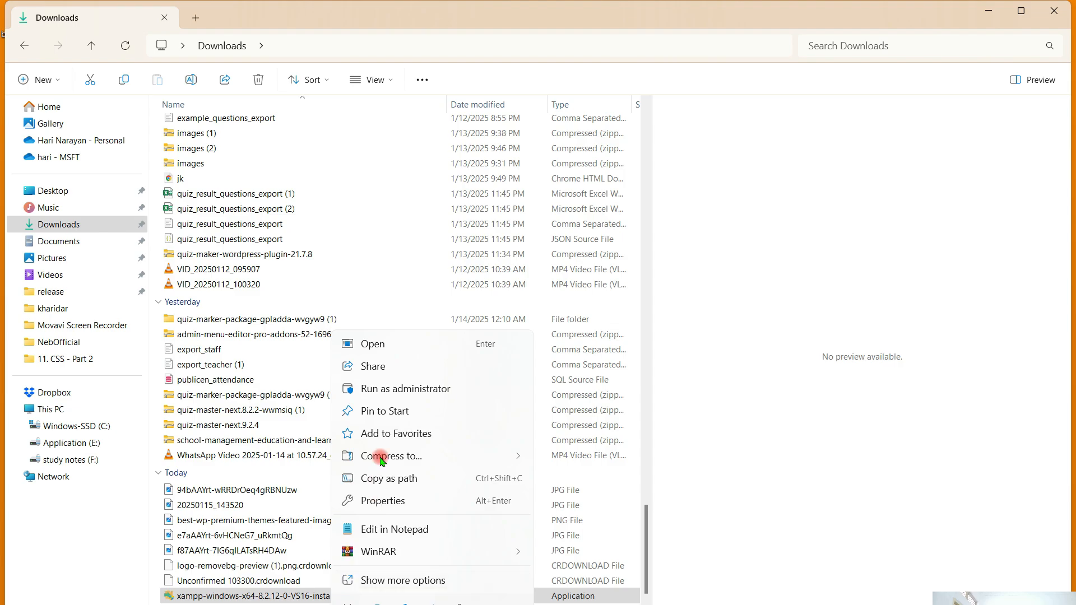
left_click(401, 390)
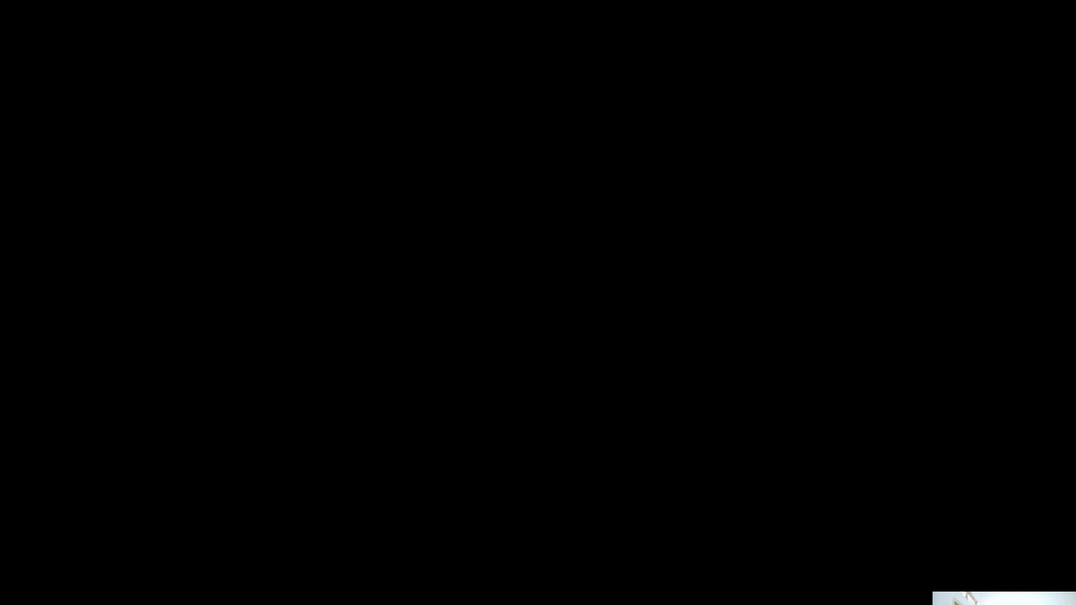
left_click(471, 446)
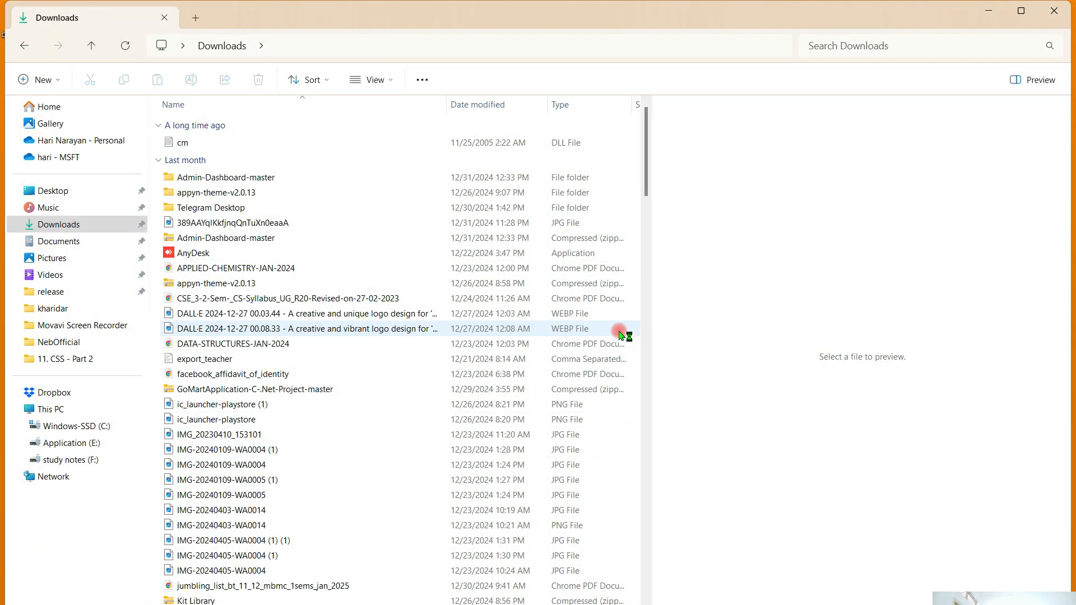
left_click(980, 16)
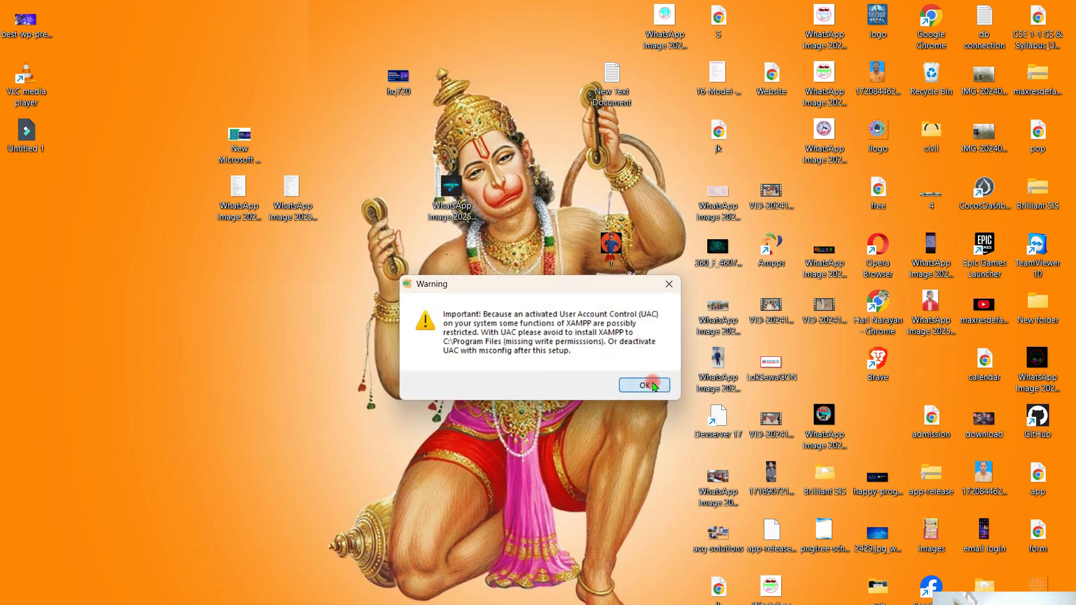
left_click(644, 386)
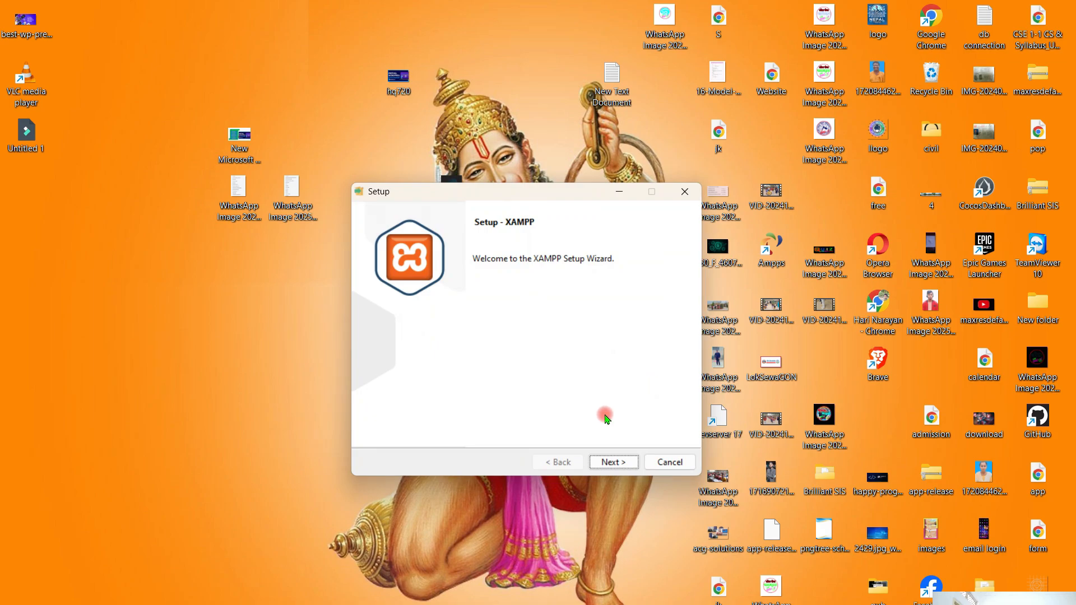
- Proceed through the XAMPP setup wizard to the installation folder and set it to F:\xampp on the study notes drive
left_click(613, 462)
left_click(613, 462)
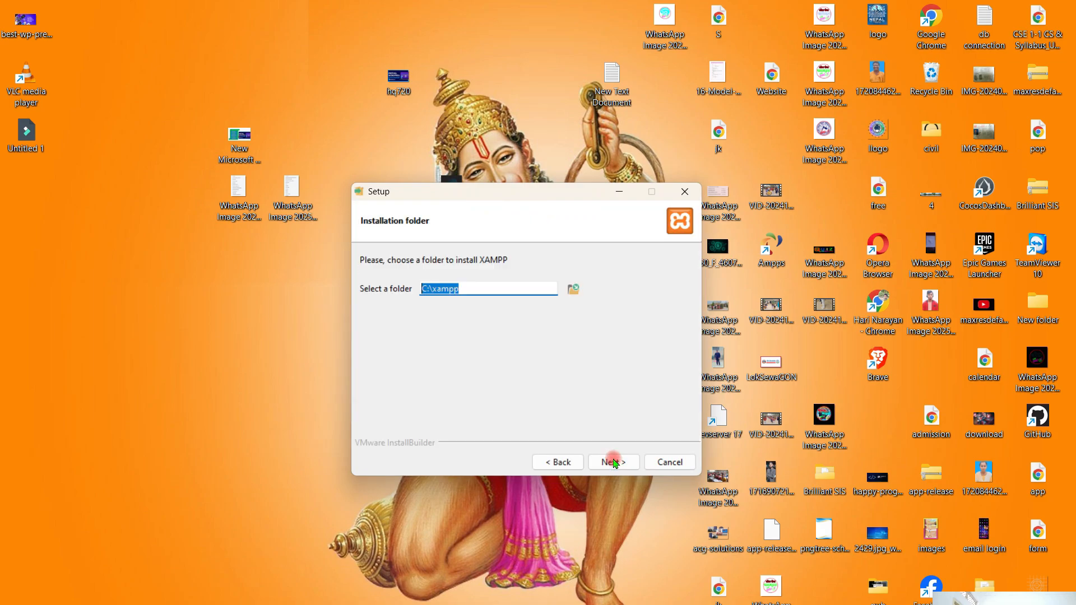
left_click(573, 288)
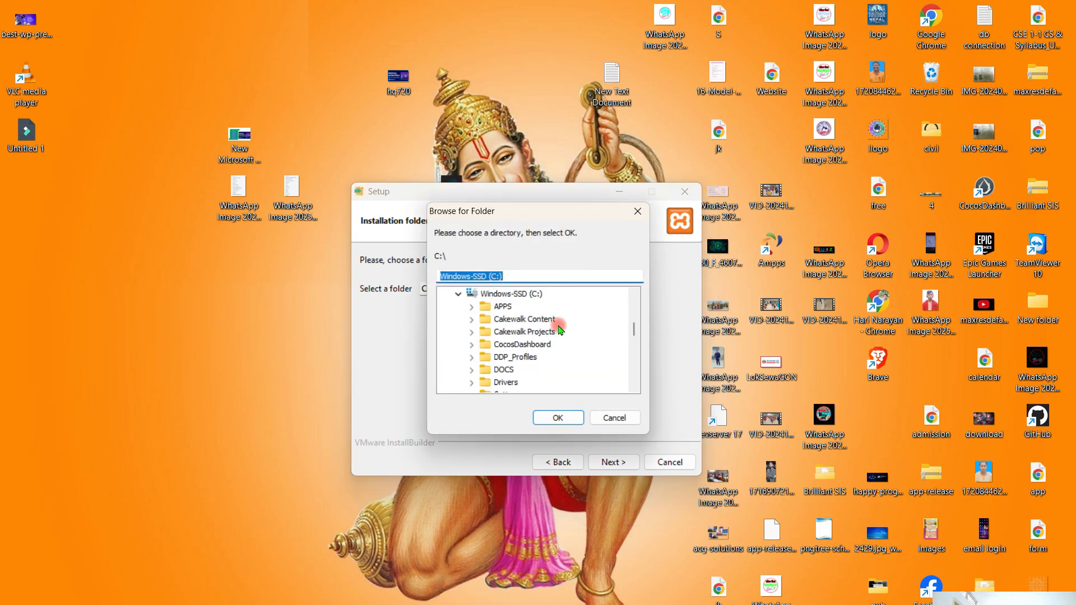
scroll(560, 330, "down", 6)
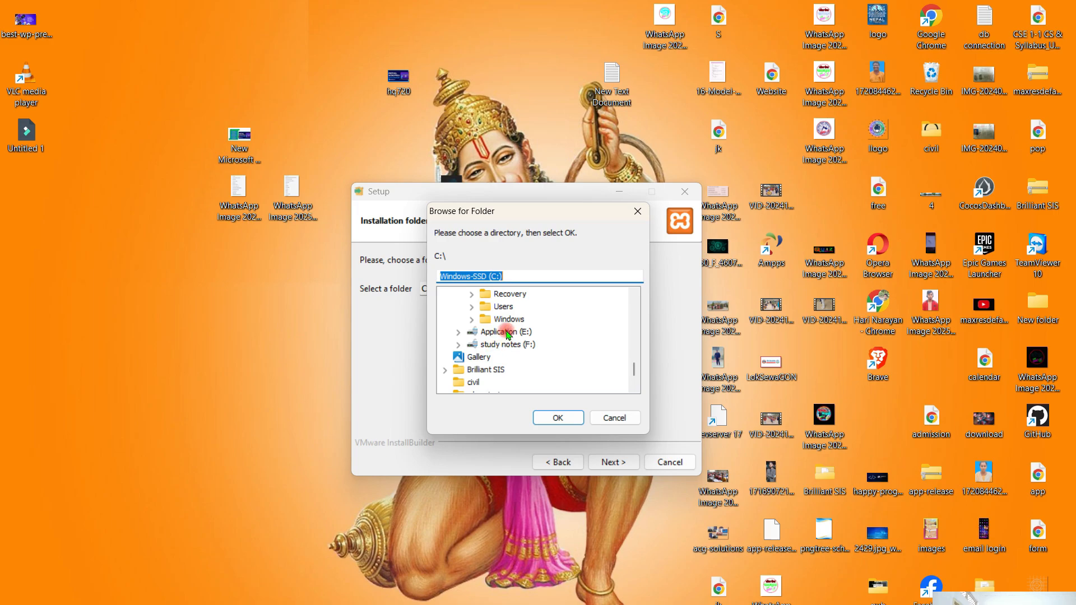
left_click(503, 344)
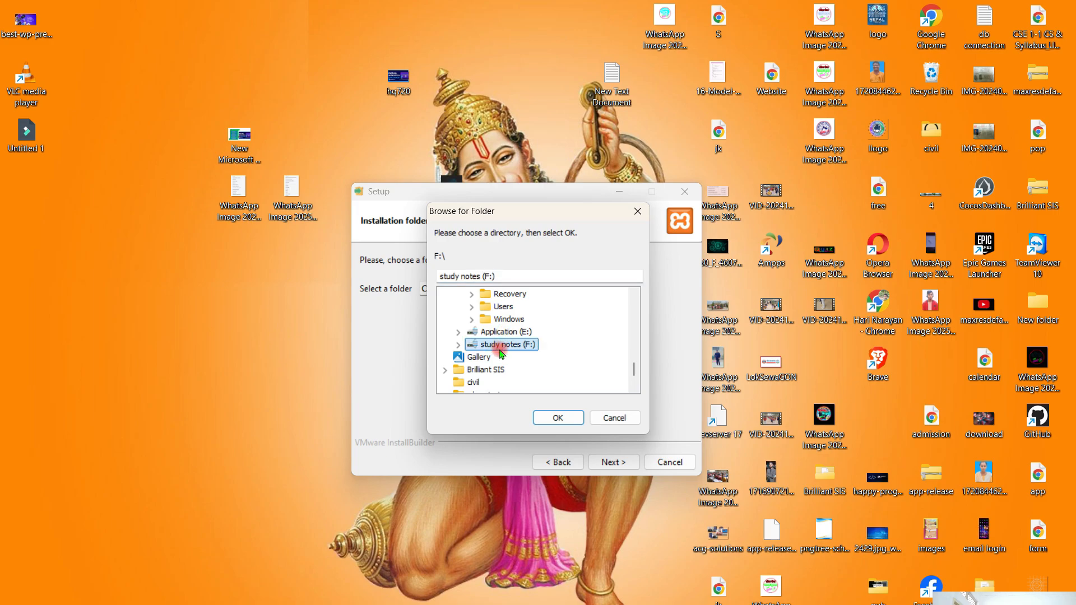
left_click(558, 421)
left_click(470, 284)
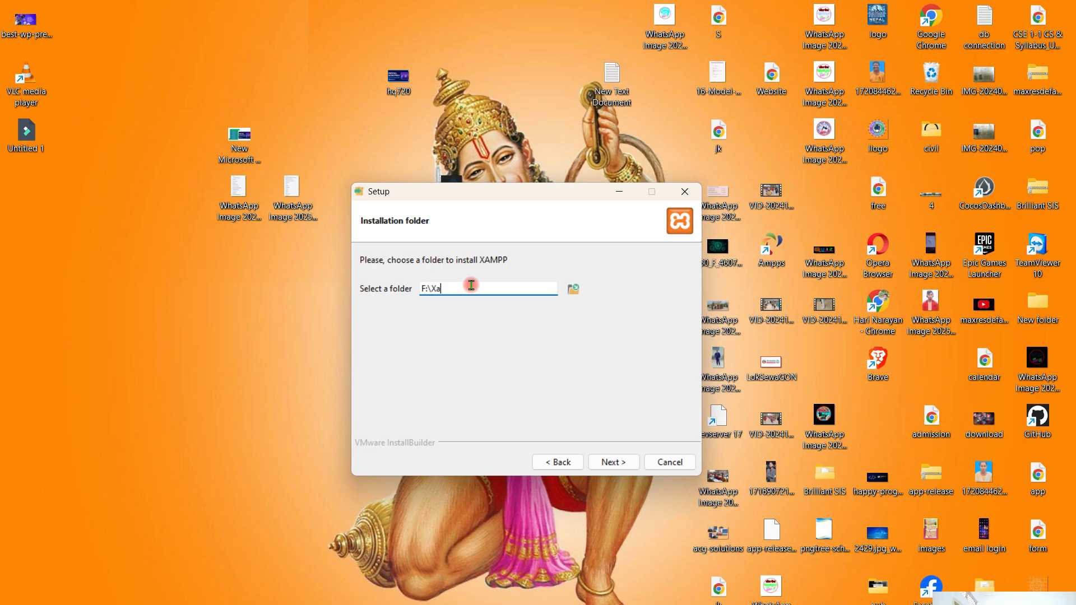
type("Xampp")
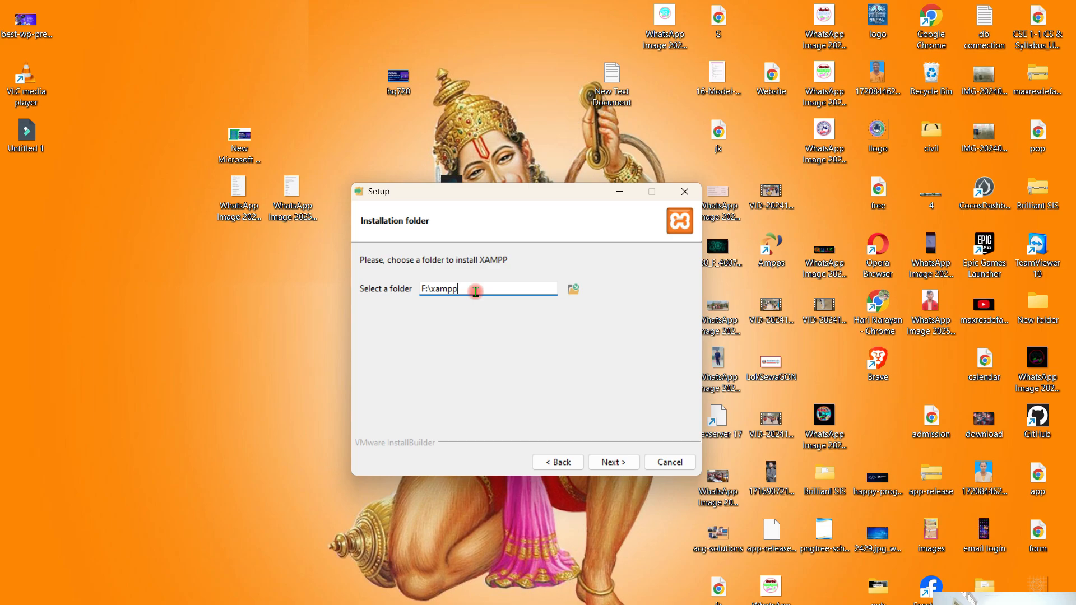
left_click(613, 463)
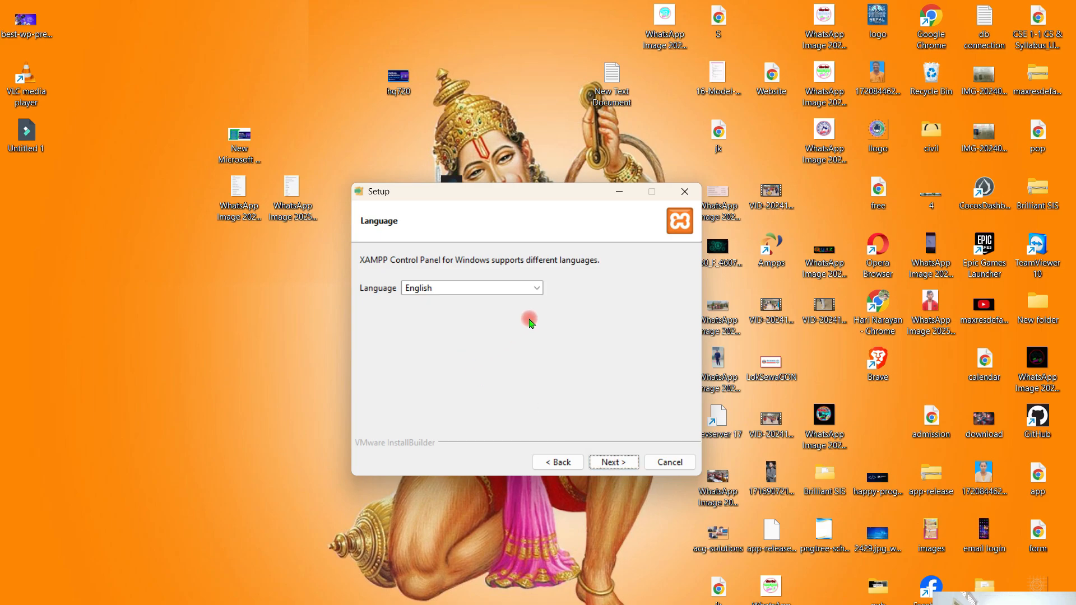
- Install XAMPP with English as the language and finish the wizard with the option to start the Control Panel enabled
left_click(613, 462)
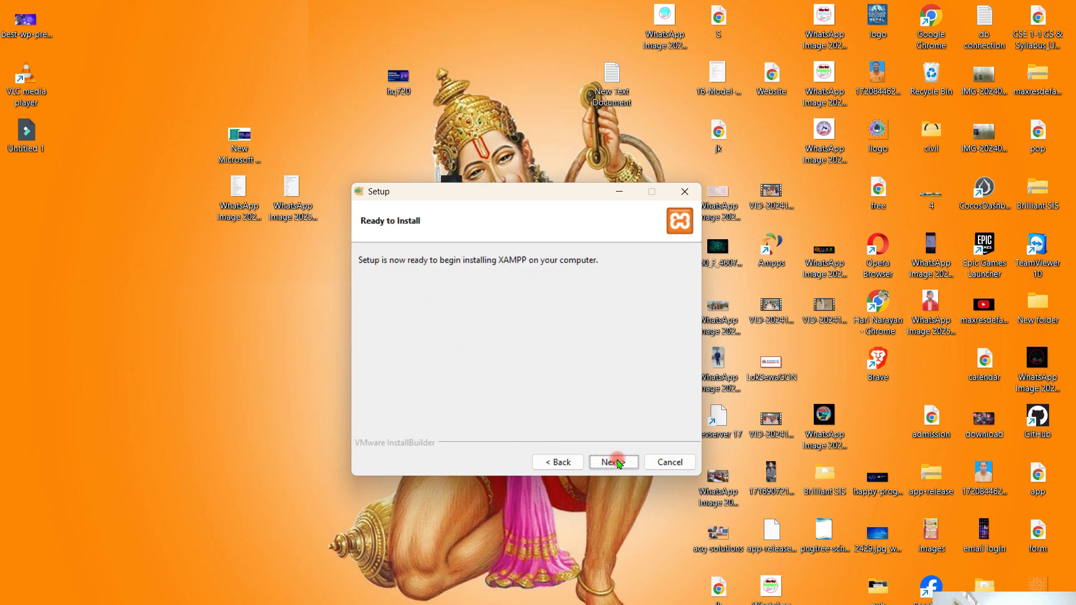
left_click(615, 462)
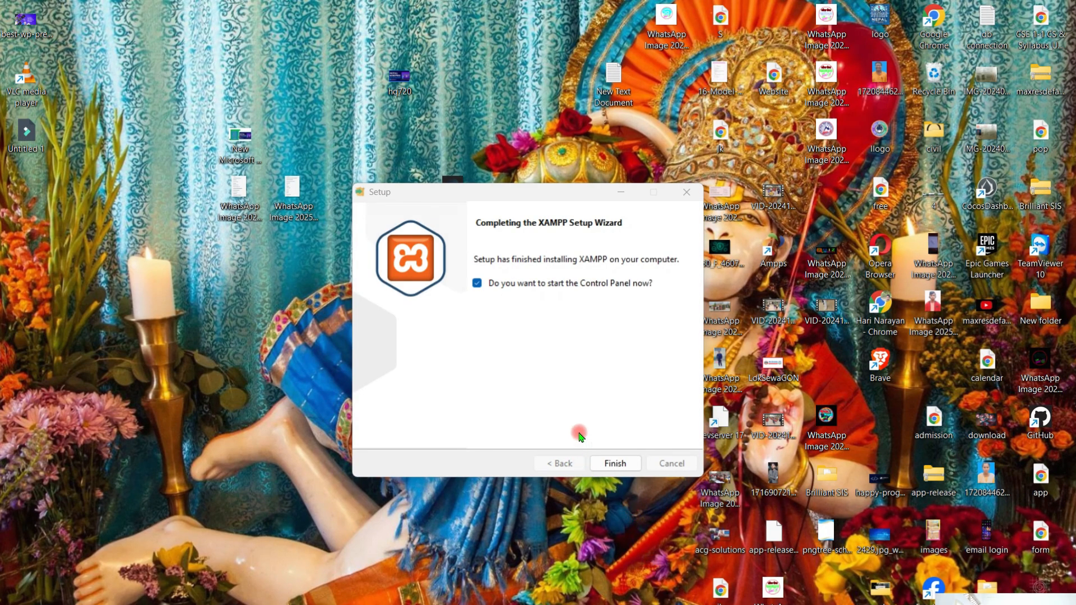
left_click(618, 462)
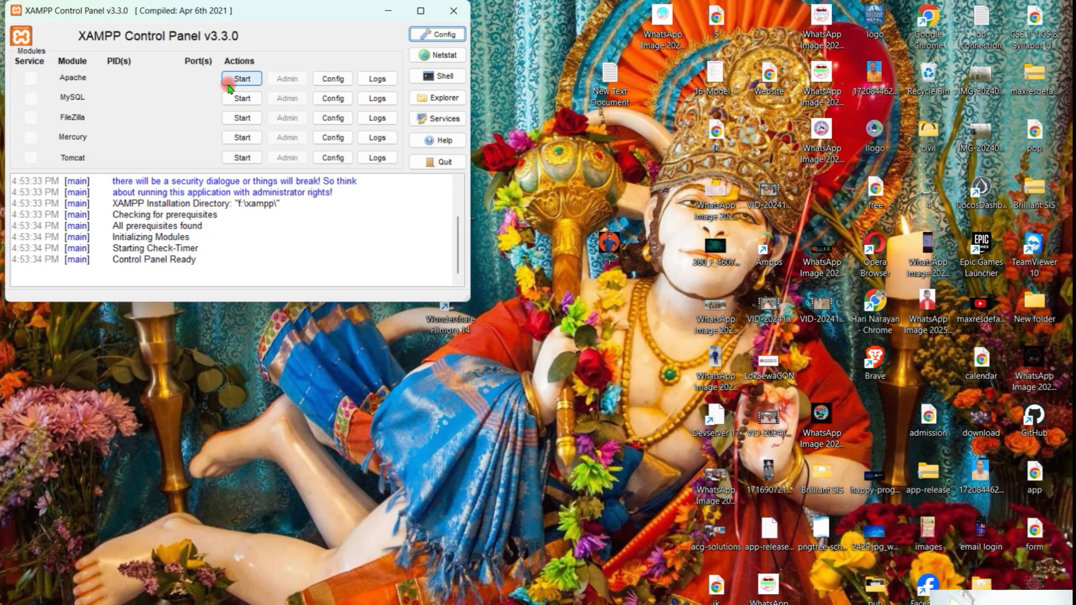
- Start the Apache and MySQL modules and allow mysqld access to public and private networks through Windows Firewall
left_click(244, 79)
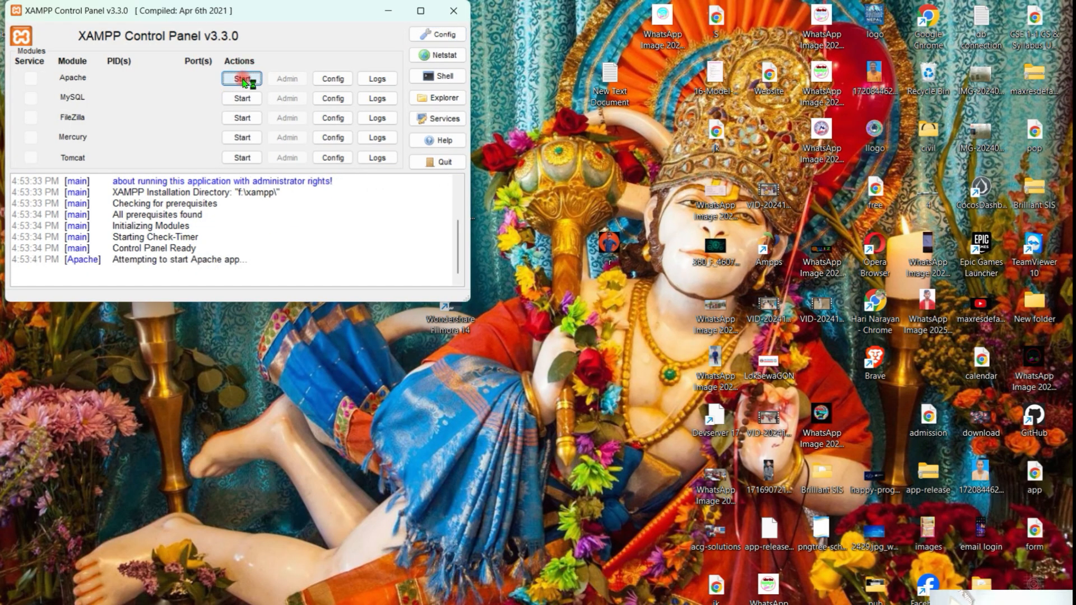
left_click(244, 100)
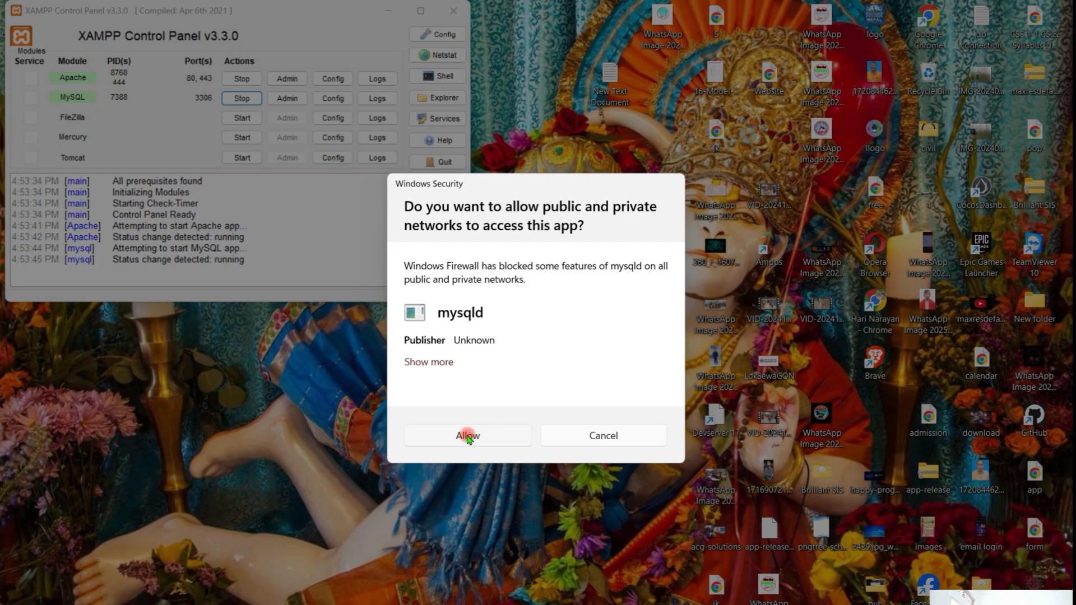
left_click(469, 436)
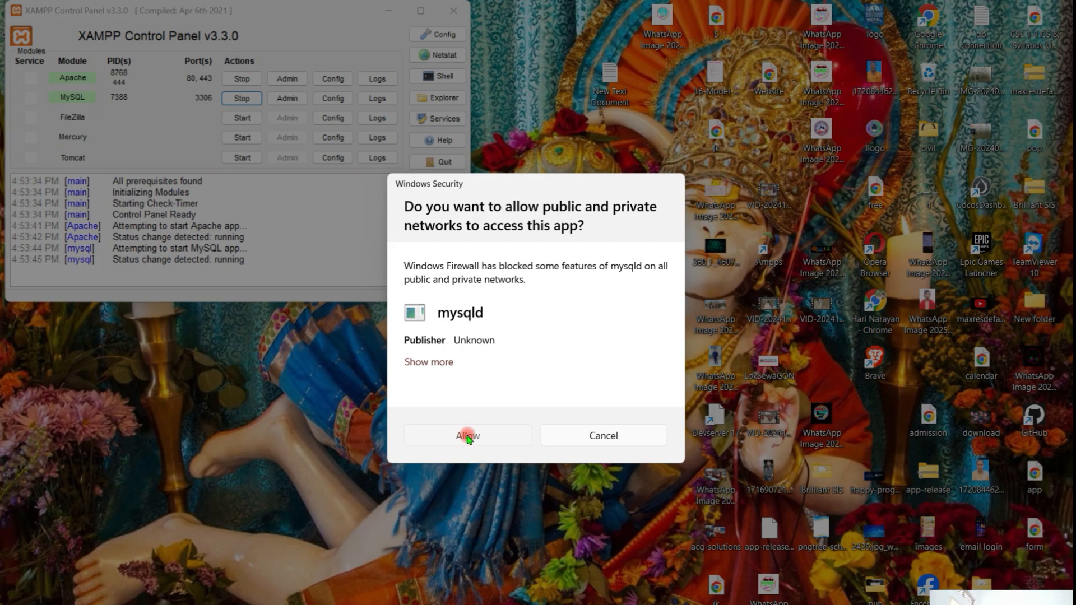
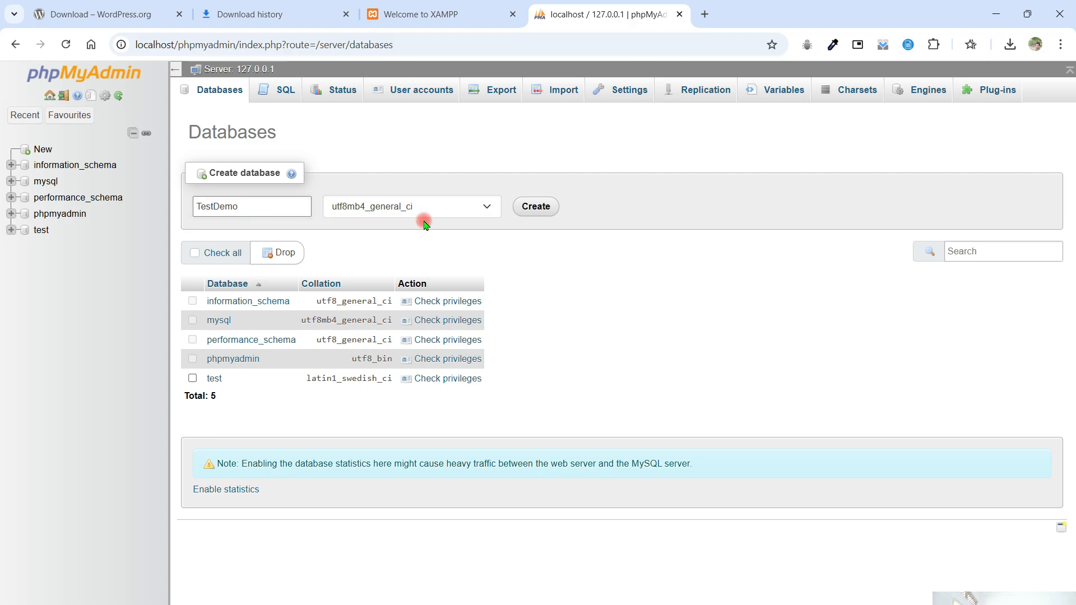
- Create the TestDemo database in phpMyAdmin with the utf8mb4_general_ci collation
left_click(514, 211)
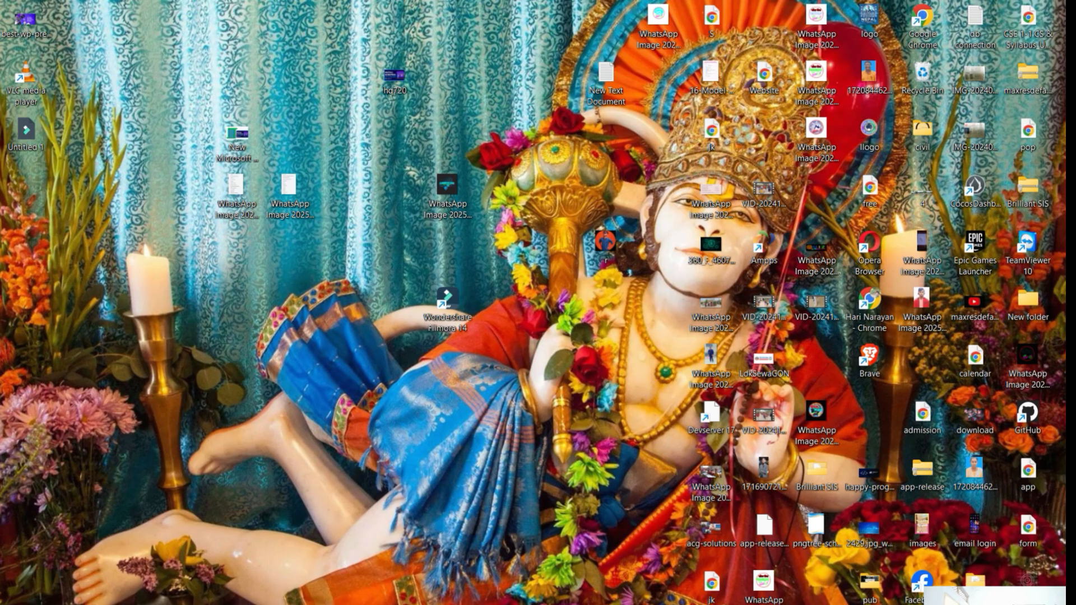
- In File Explorer, extract the wordpress-6.7.1 zip archive from the Downloads folder
key("super+e")
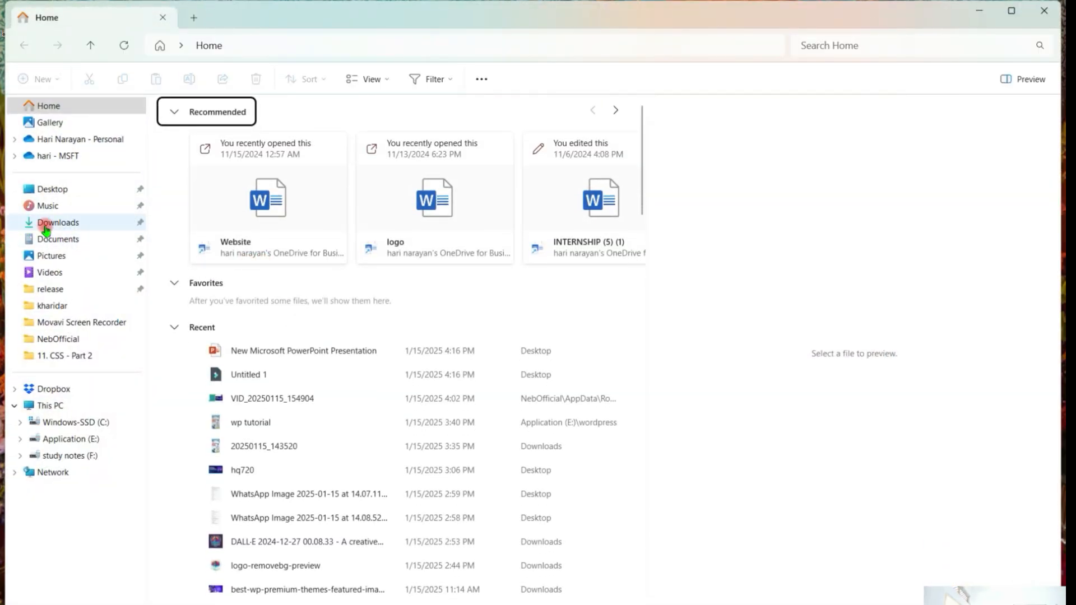
left_click(45, 223)
scroll(408, 406, "down", 4)
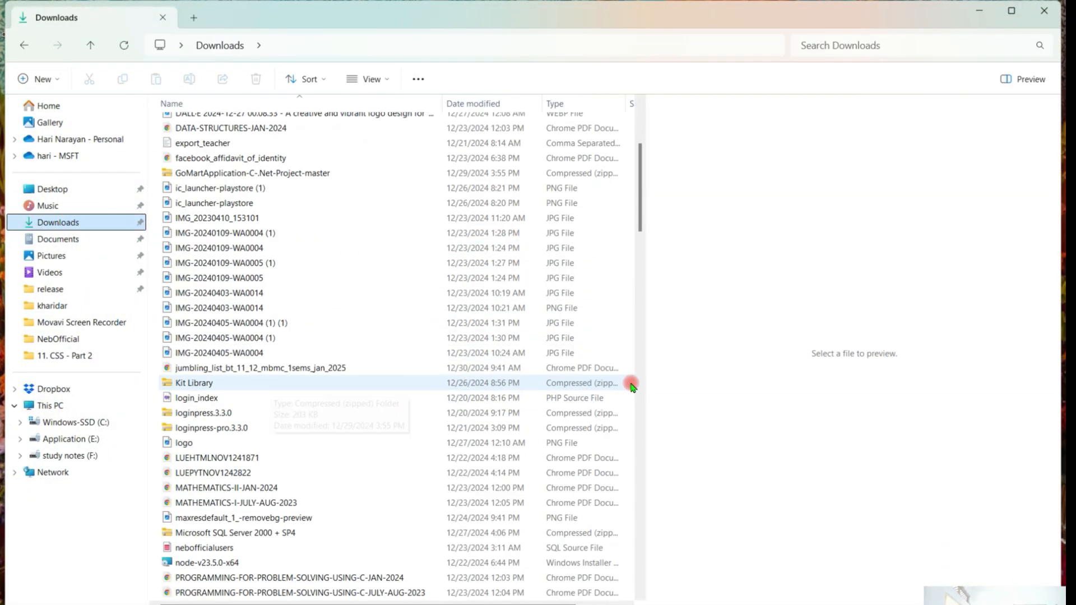
scroll(629, 387, "down", 20)
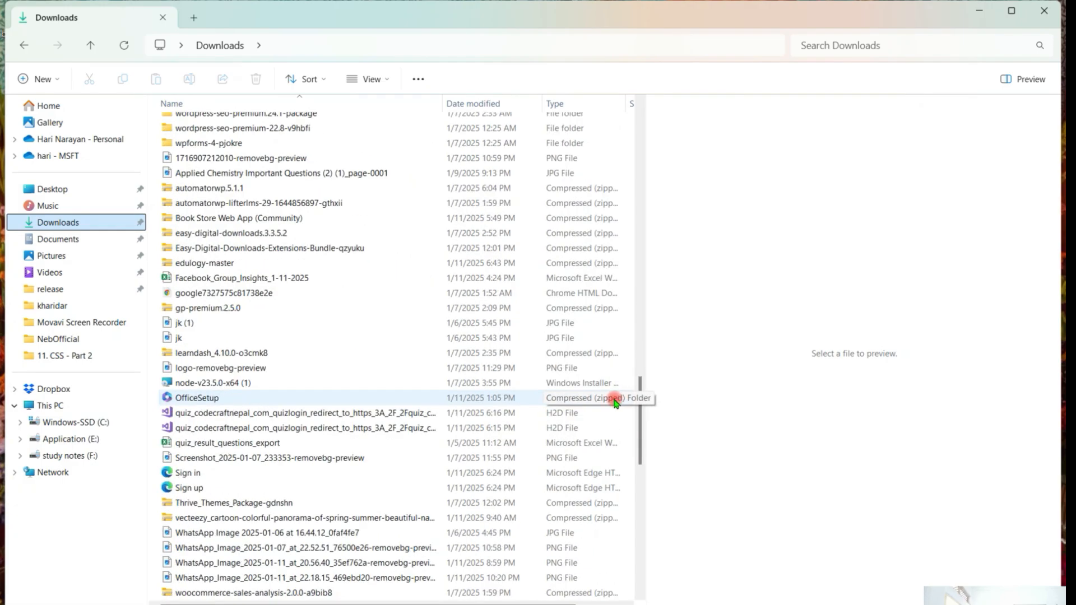
scroll(583, 426, "down", 15)
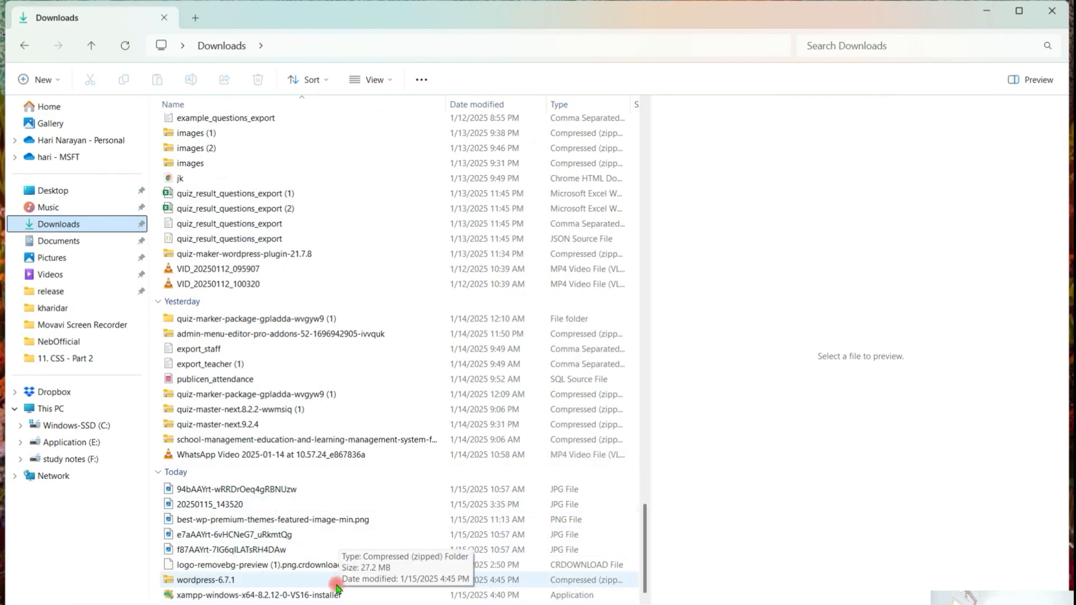
left_click(336, 583)
right_click(337, 581)
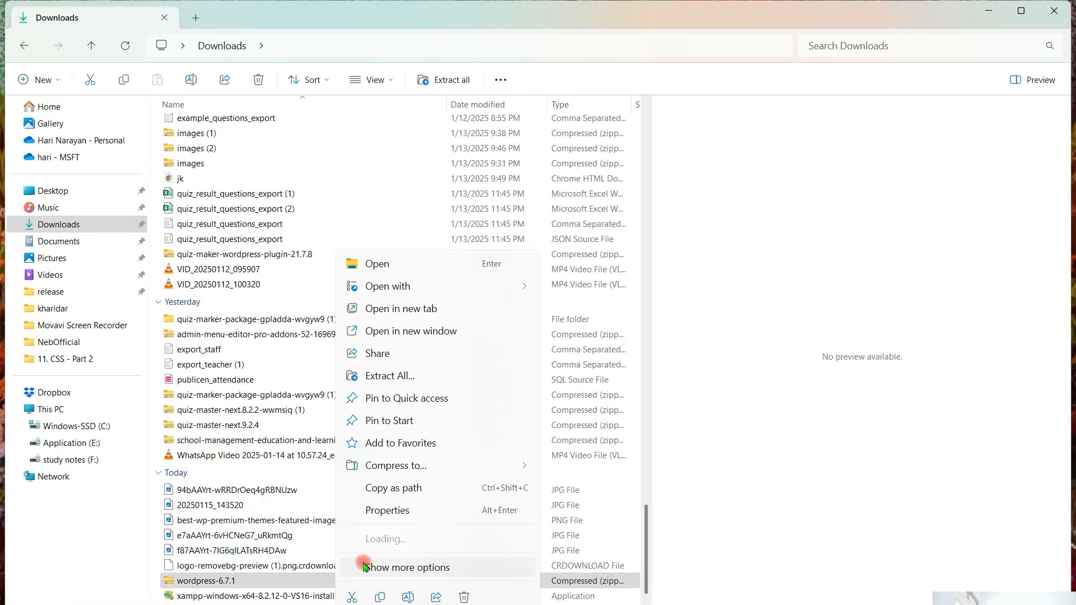
left_click(397, 375)
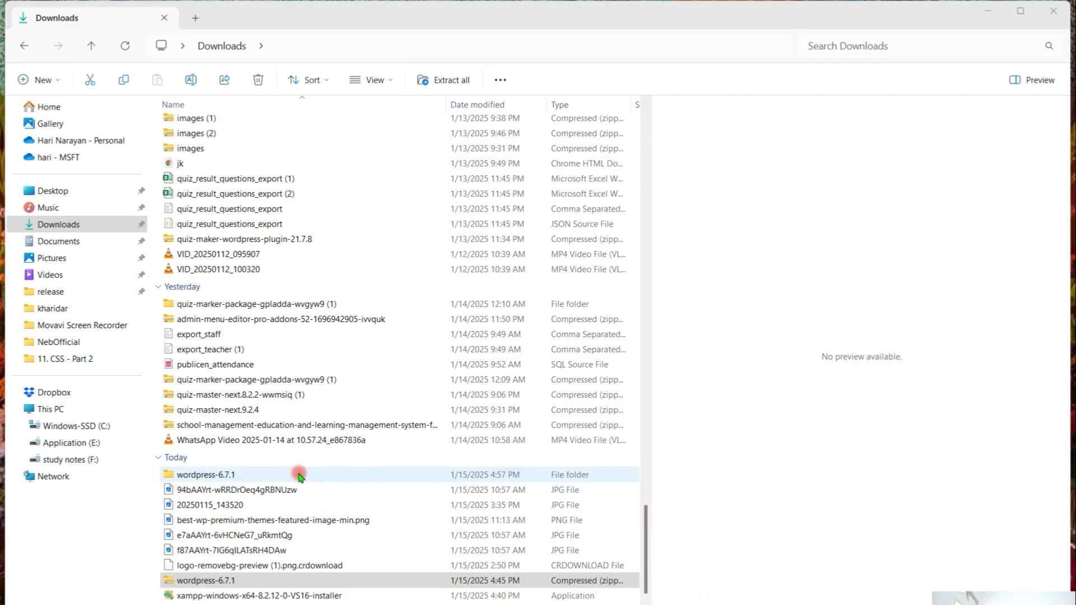
- Copy all files and folders inside the wordpress folder of the extracted wordpress-6.7.1 folder, and minimize the window
left_click(299, 475)
double_click(299, 475)
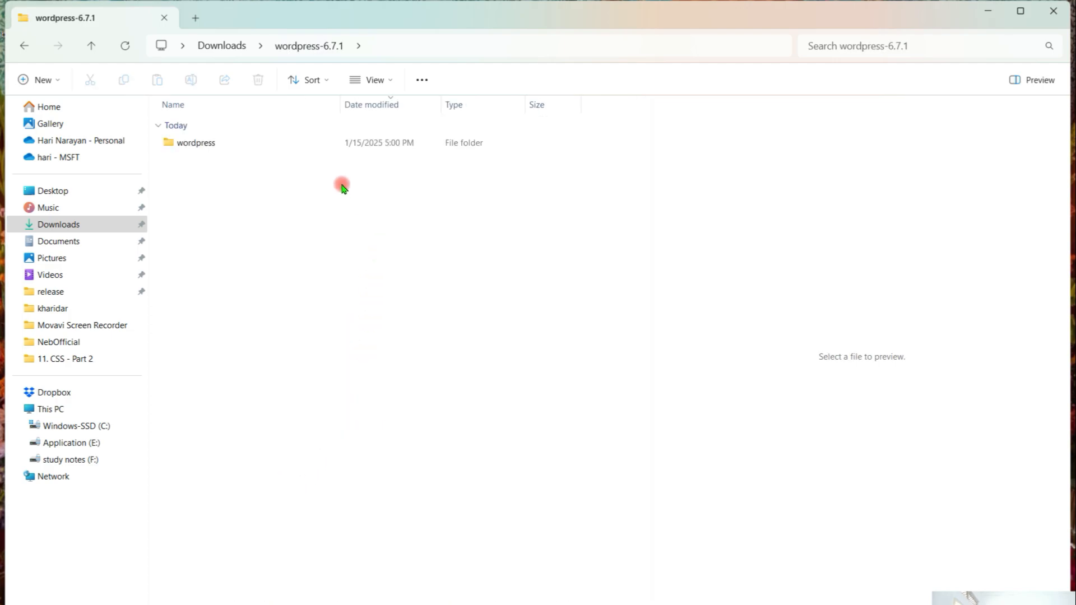
double_click(312, 142)
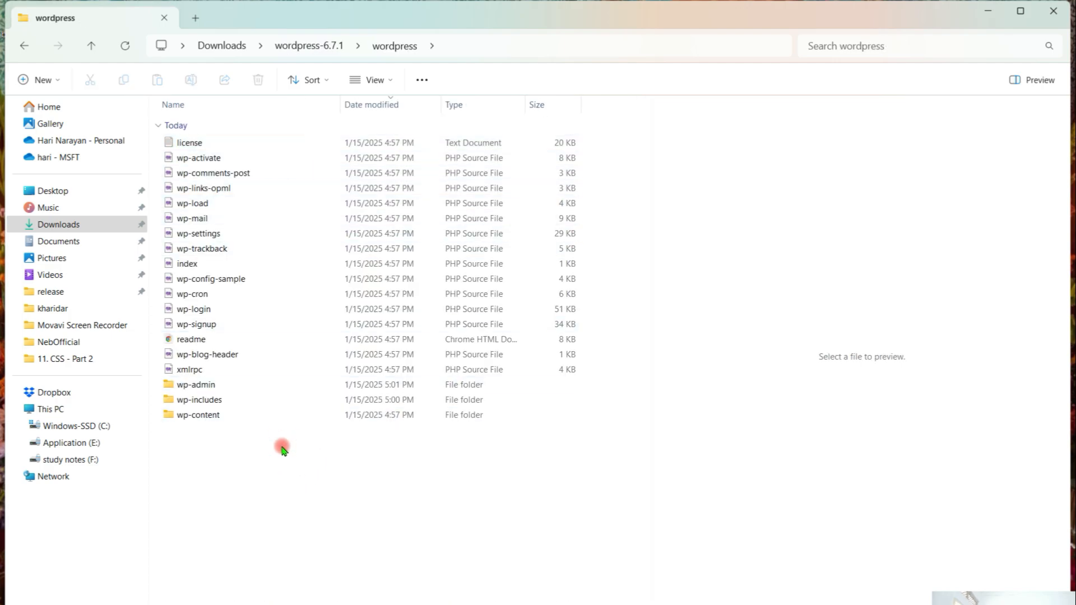
key("ctrl+a")
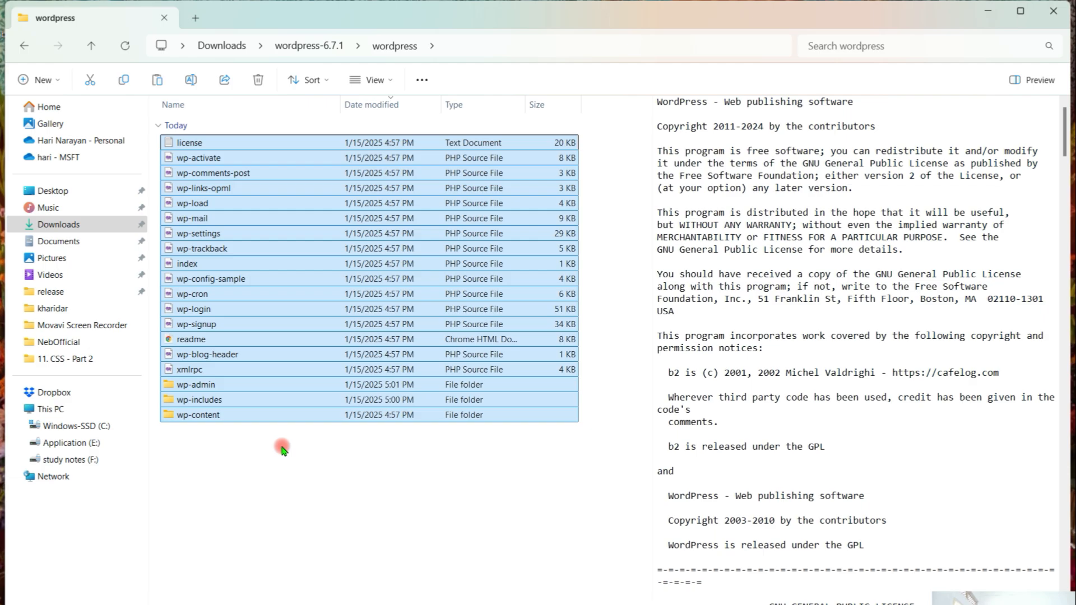
left_click(988, 12)
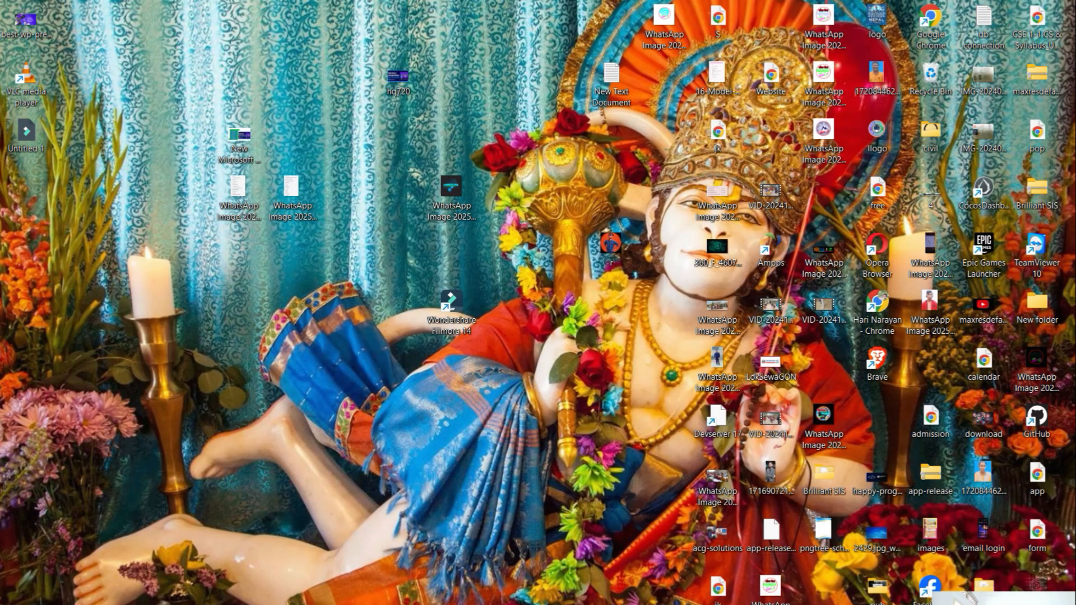
- Open the htdocs folder of the XAMPP installation on the study notes drive and delete all its default contents
left_click(448, 104)
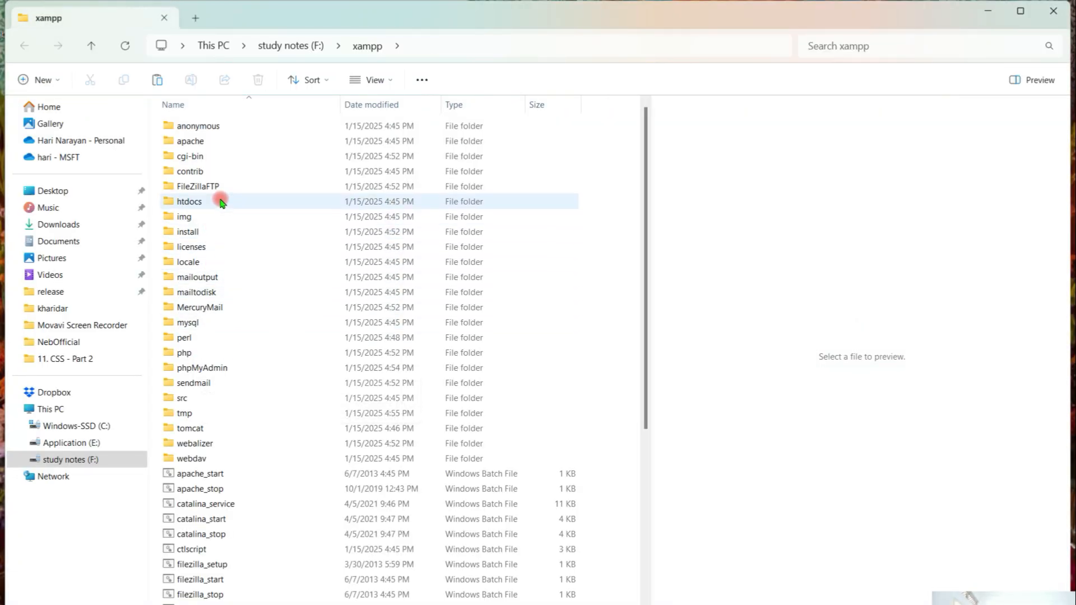
double_click(271, 201)
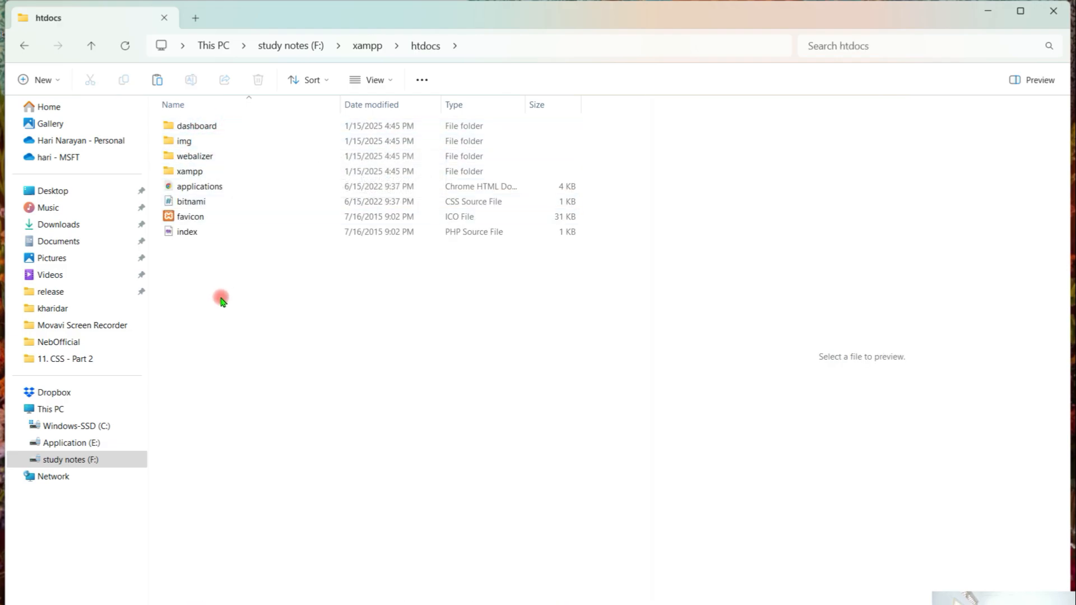
left_click_drag(220, 298, 246, 126)
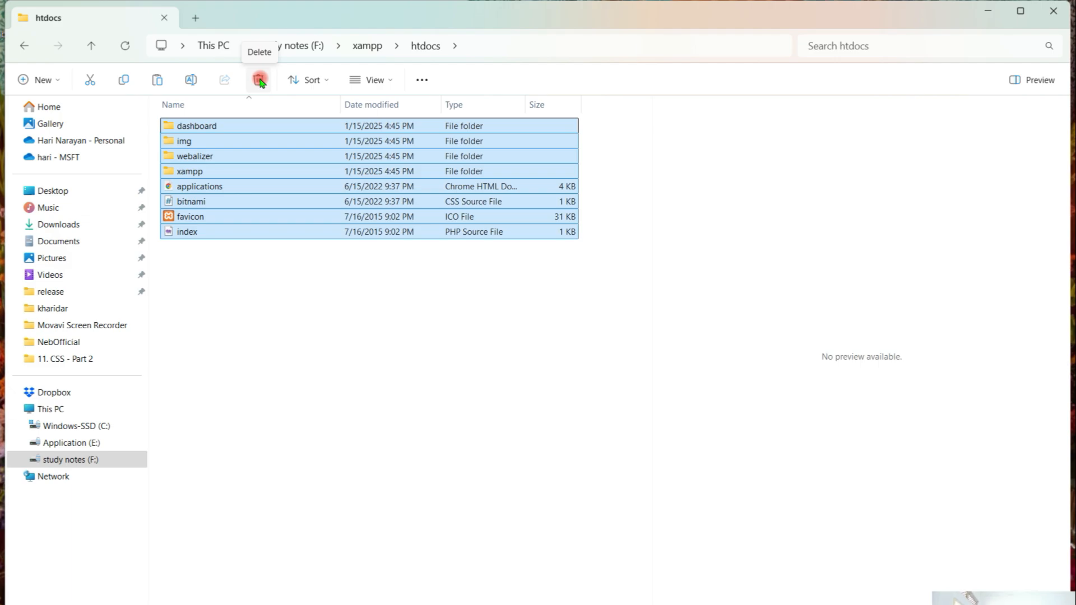
left_click(259, 80)
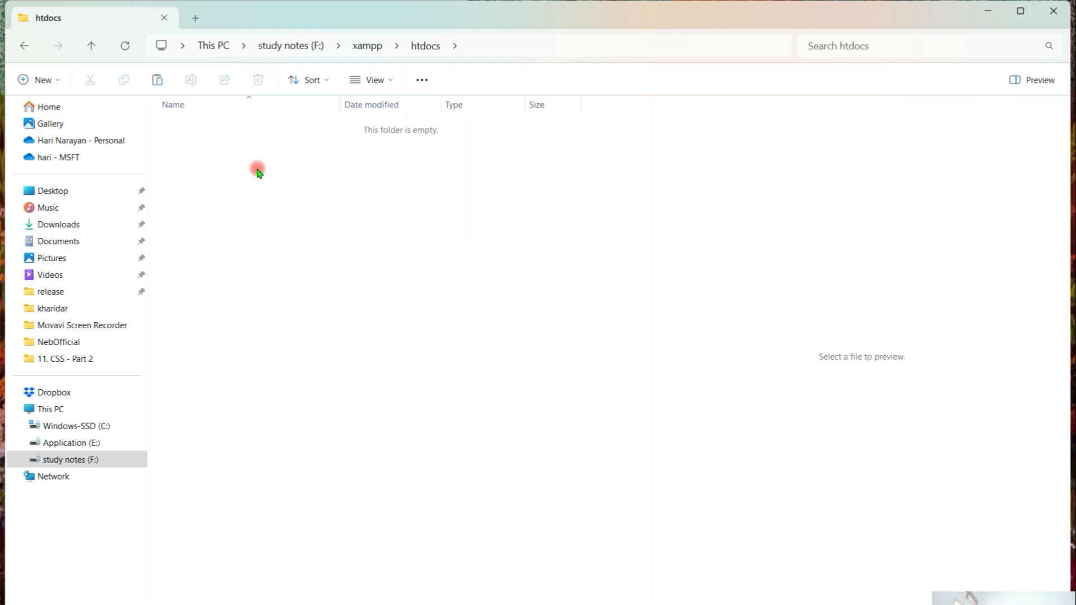
- Paste the copied WordPress files into the empty htdocs folder and close the window
right_click(257, 219)
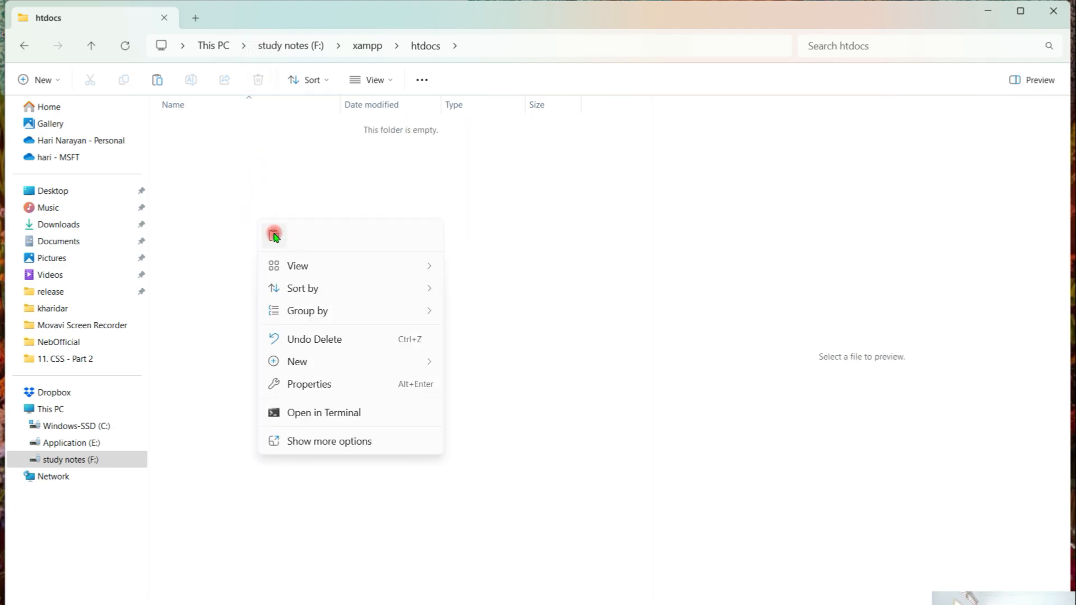
left_click(274, 235)
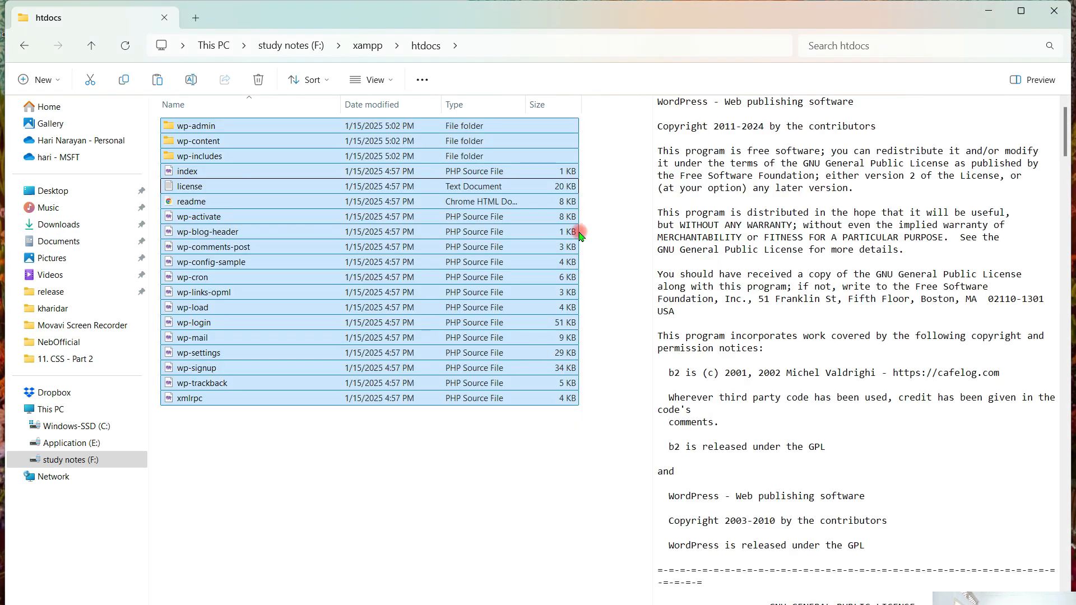
left_click(242, 478)
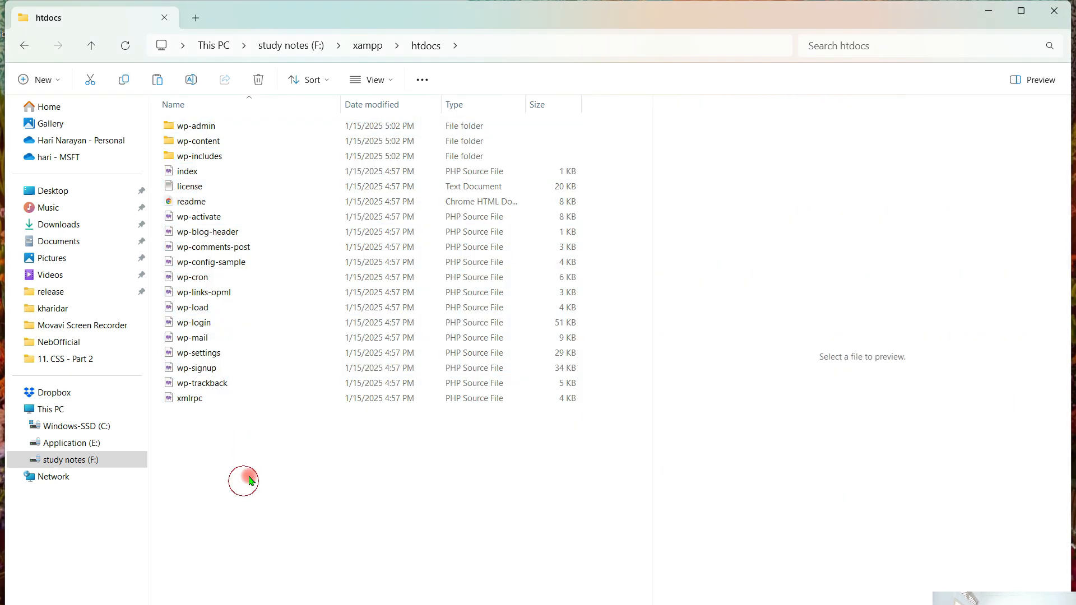
left_click(1054, 10)
- Open the WordPress setup on localhost in the browser and continue with English (United States) as the language
left_click(294, 81)
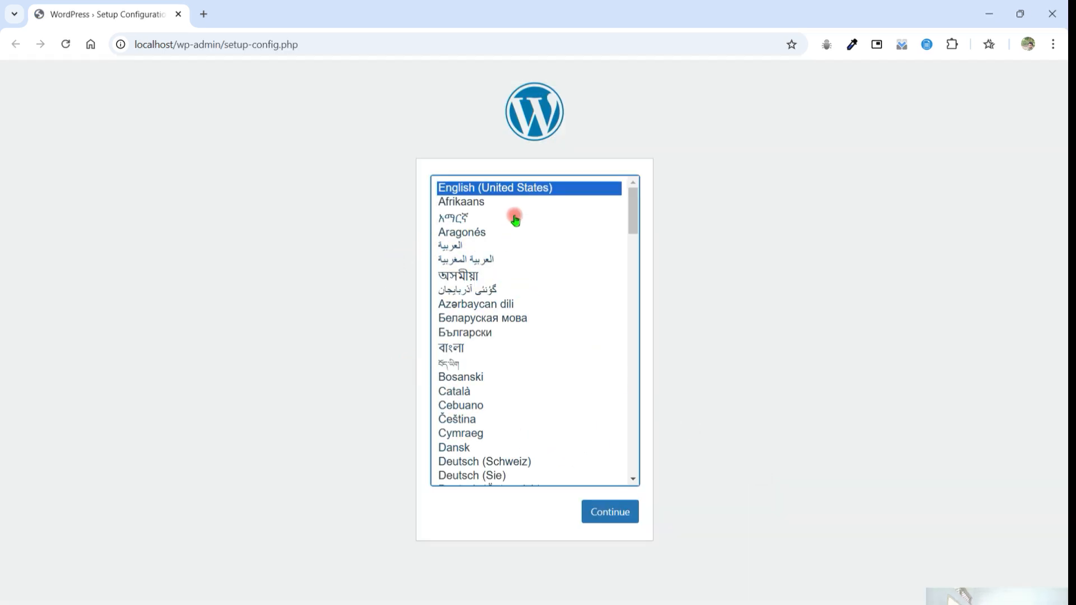
scroll(499, 308, "down", 7)
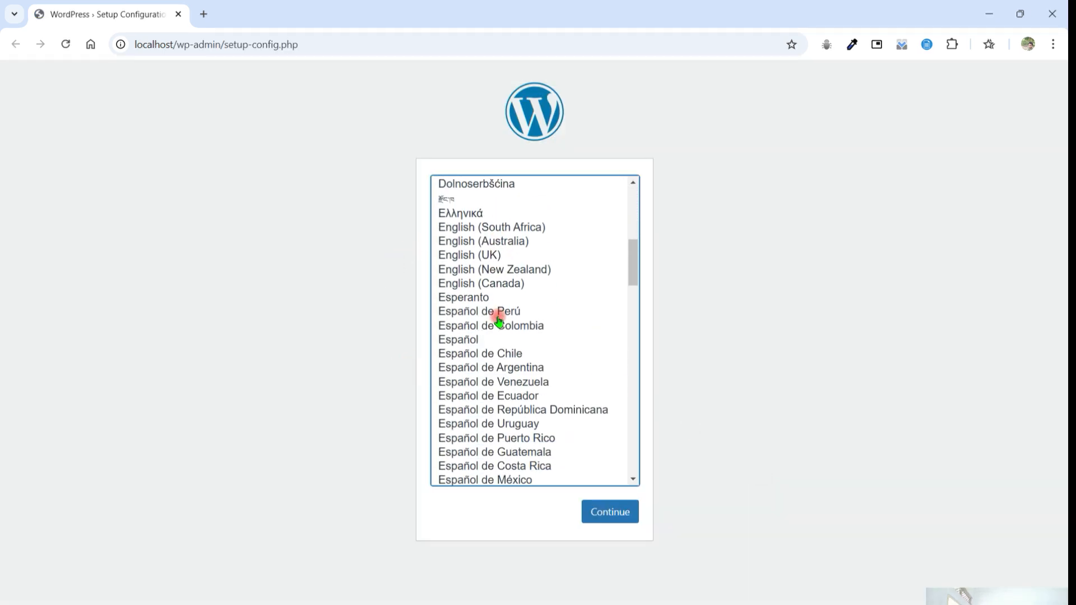
scroll(498, 321, "down", 1)
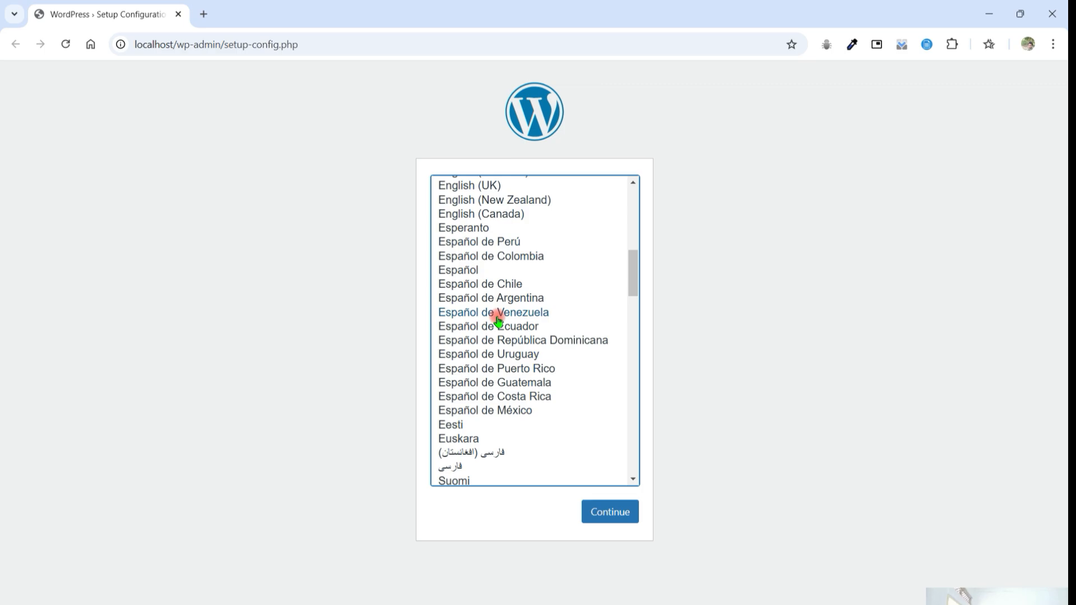
scroll(498, 321, "up", 3)
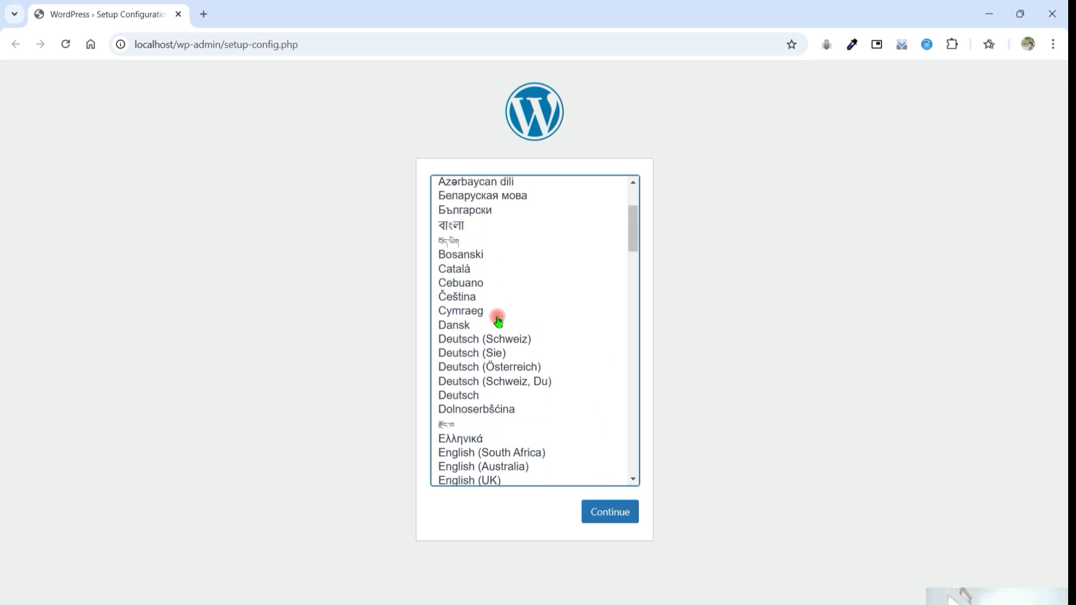
scroll(498, 321, "up", 3)
left_click(520, 187)
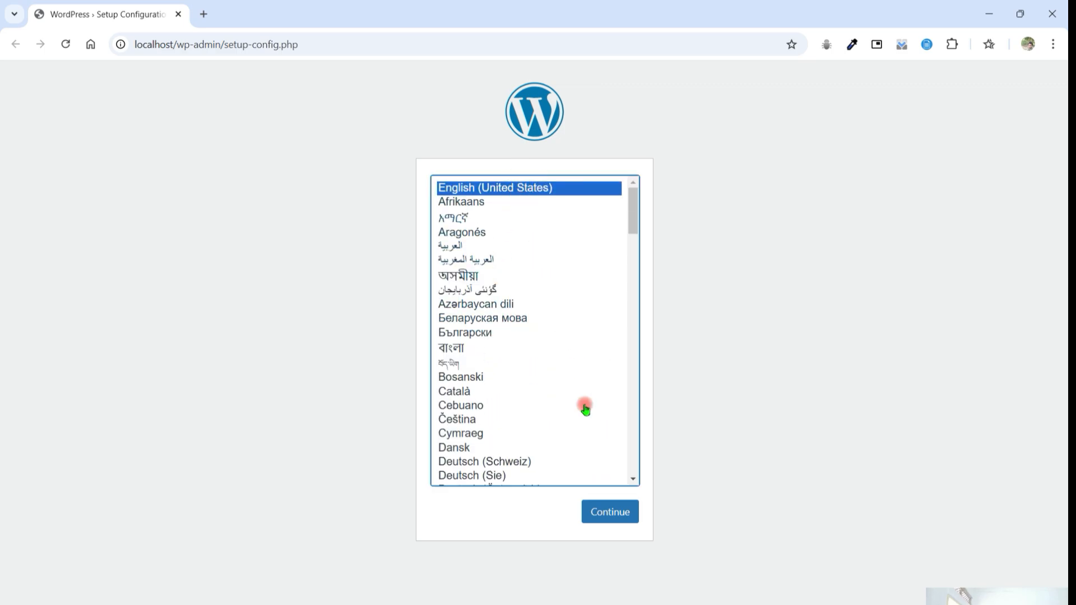
left_click(610, 512)
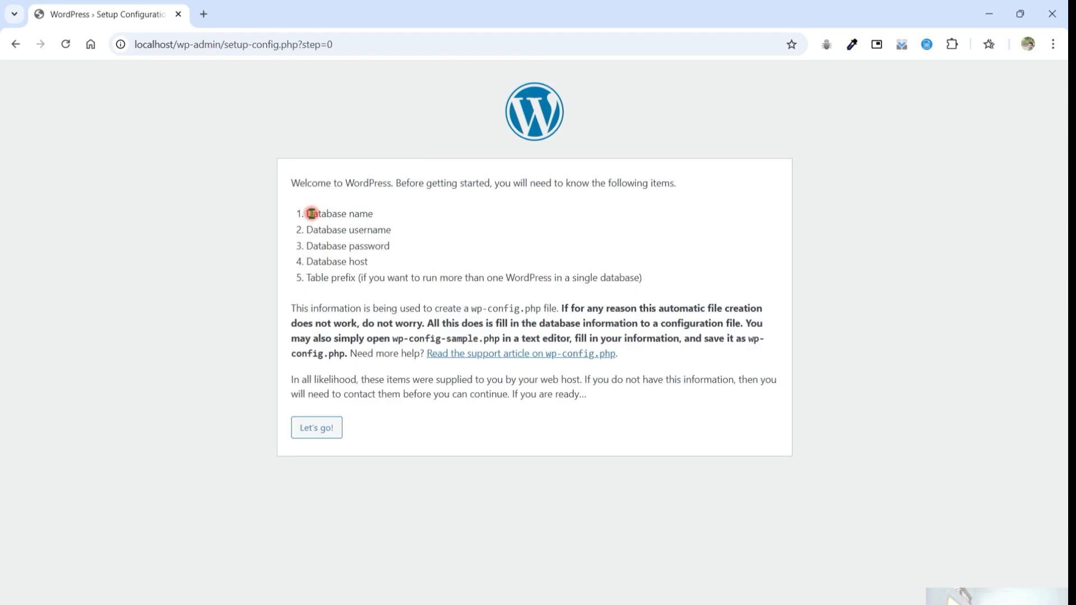
- Go through the database items WordPress requires, from database name to host, and proceed to the connection details form
left_click_drag(305, 214, 382, 216)
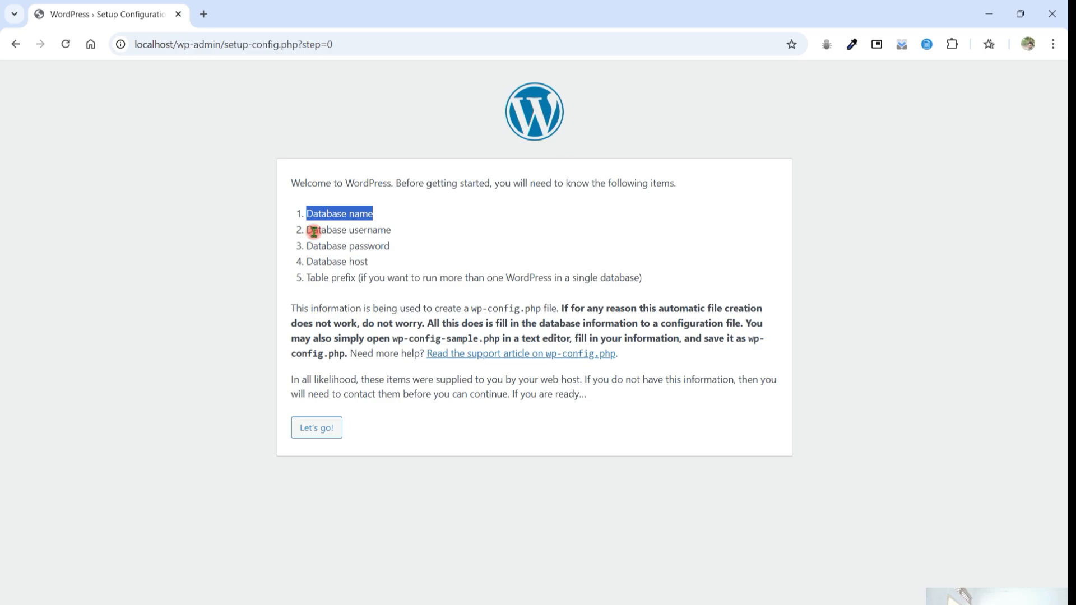
left_click_drag(307, 230, 390, 230)
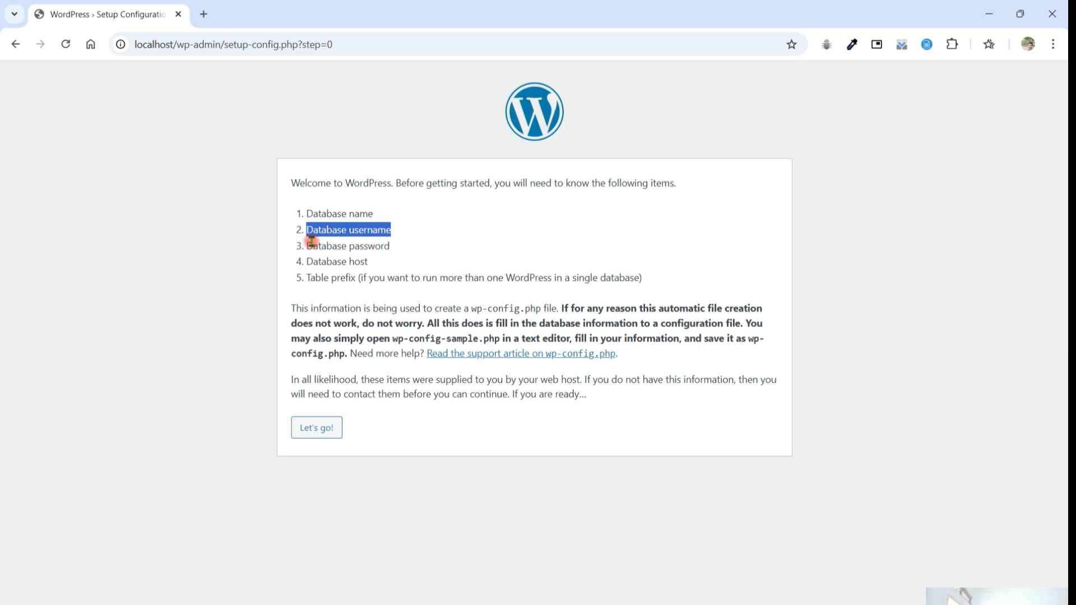
left_click_drag(308, 243, 399, 249)
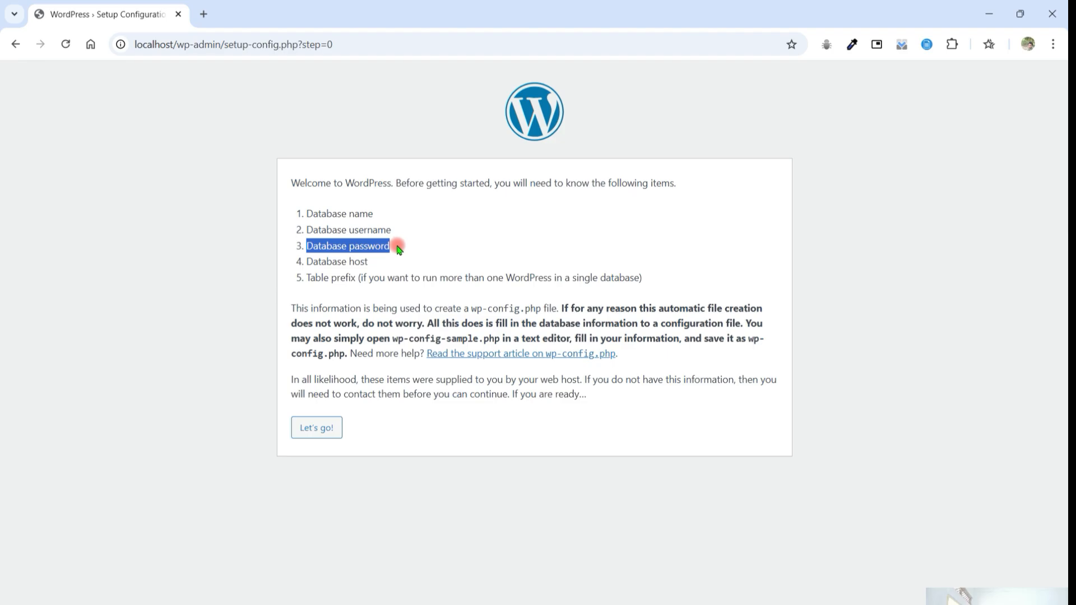
left_click_drag(307, 260, 379, 264)
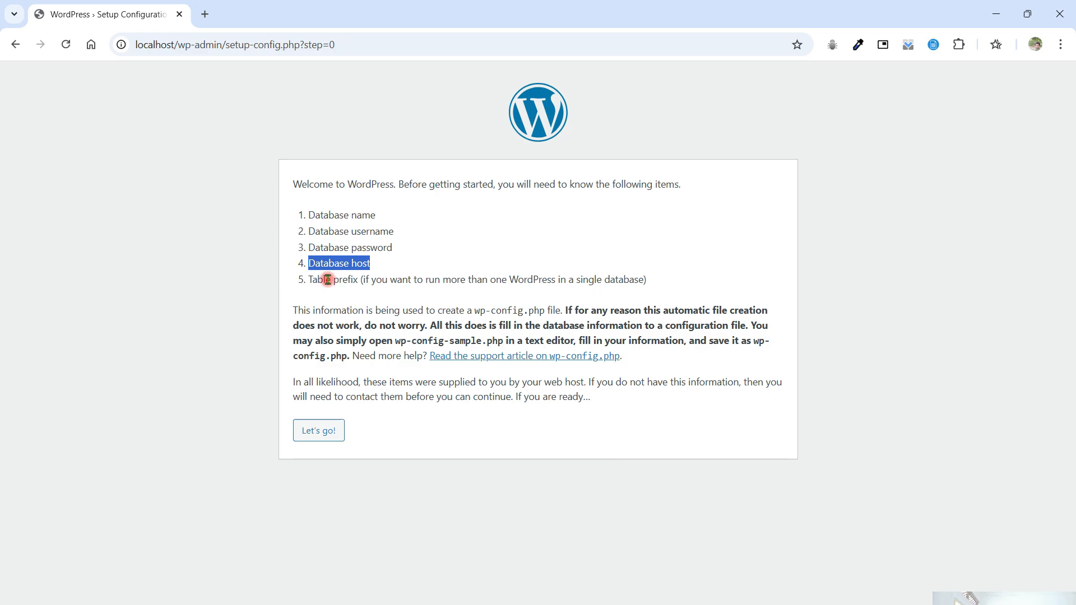
left_click(329, 431)
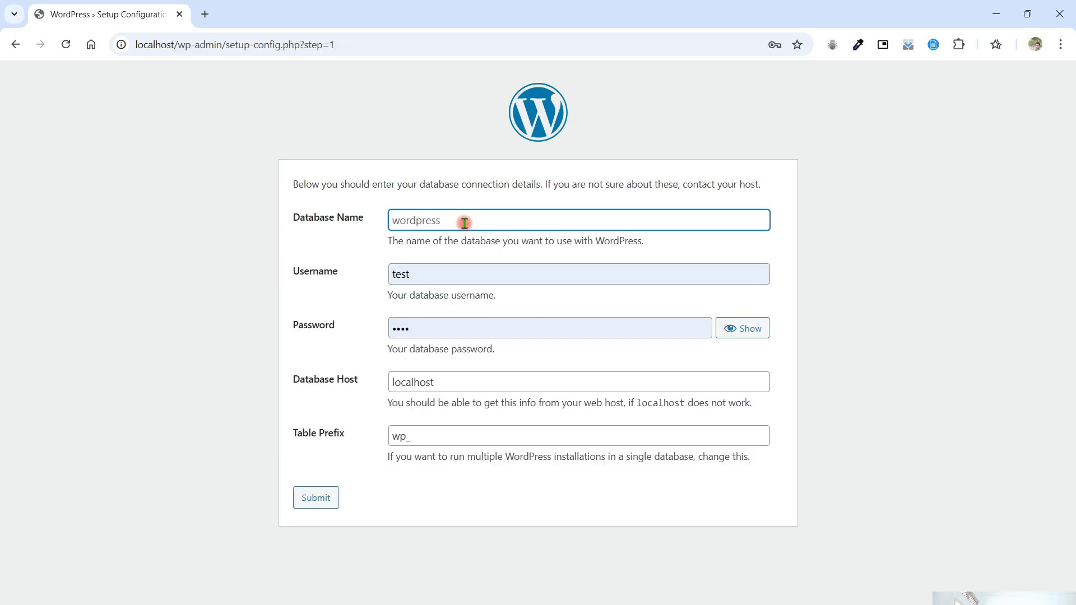
- Enter testdemo as the database name and root as the database username
type("t")
type("estdemo")
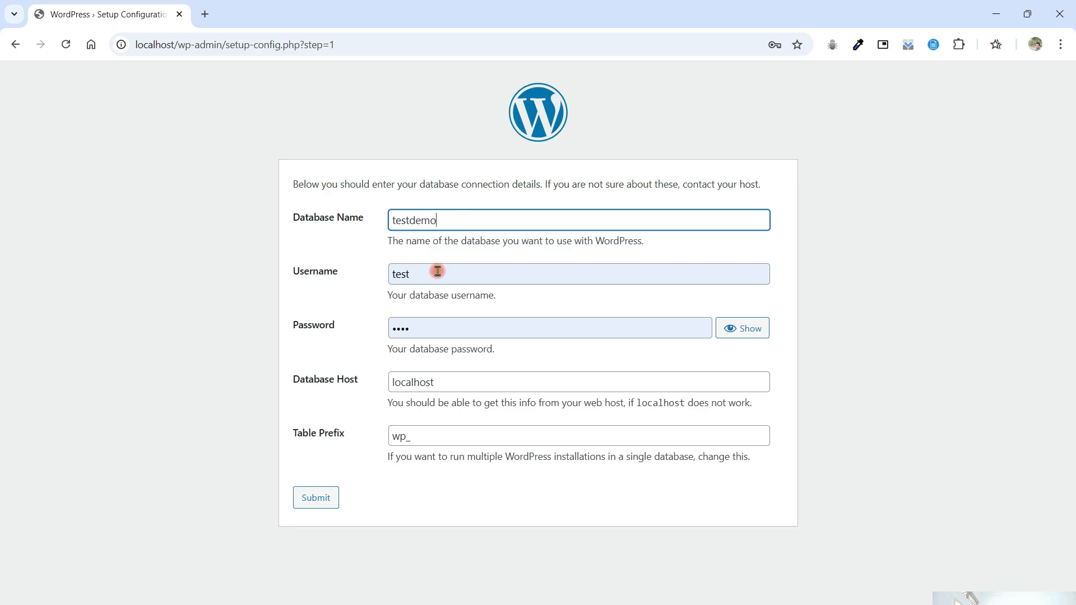
double_click(391, 276)
type("roo")
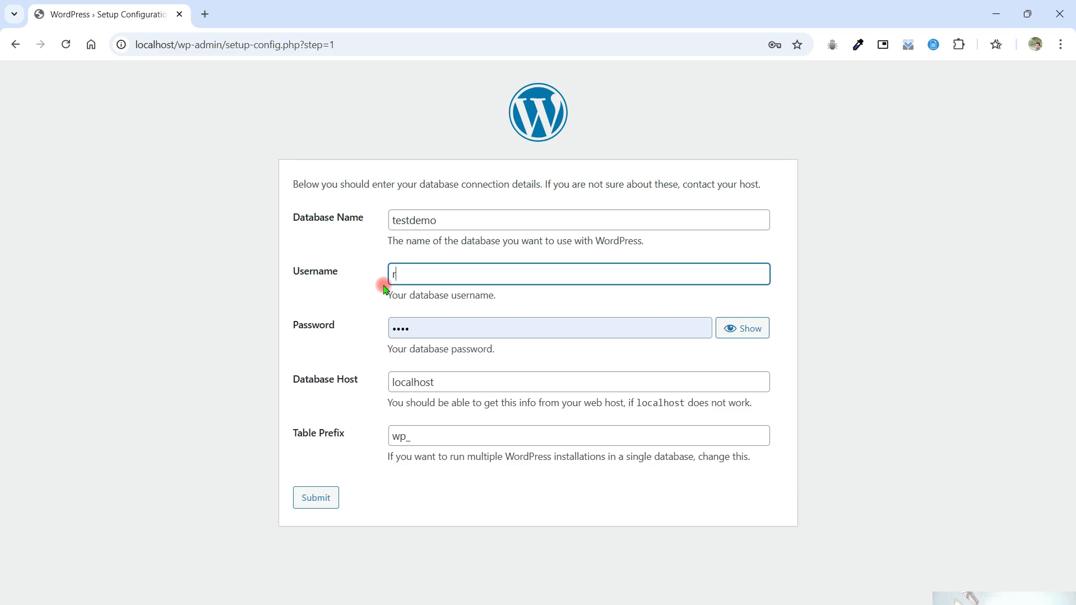
key("BackSpace")
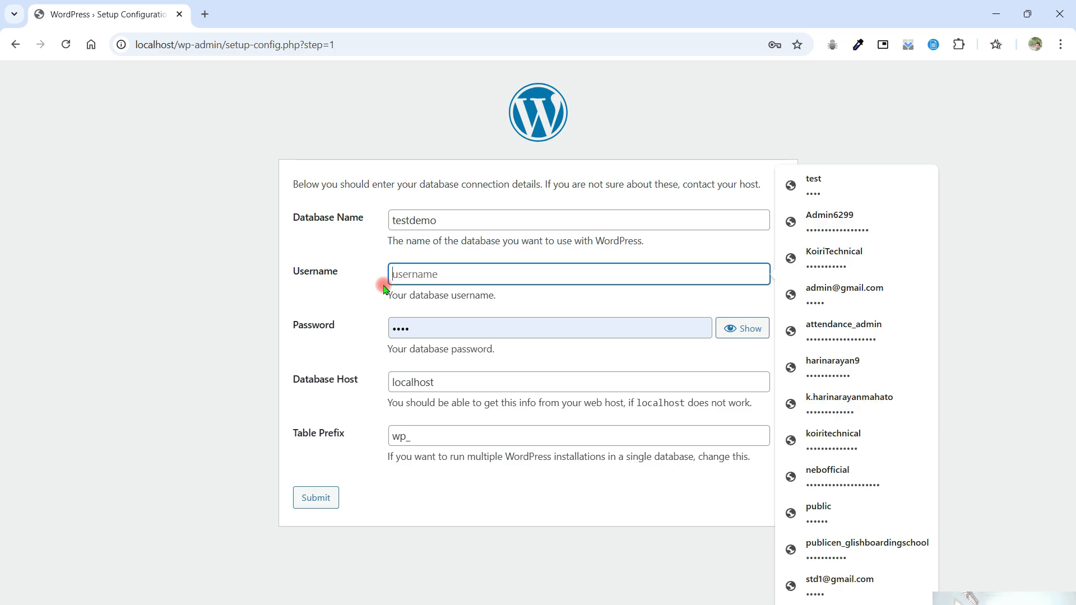
type("root")
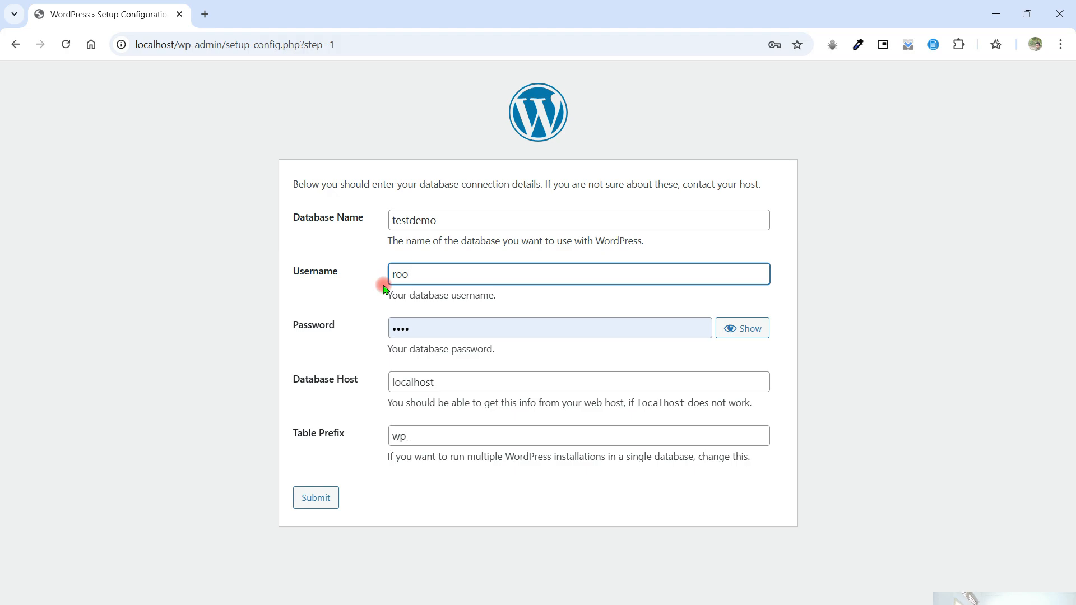
- Clear the prefilled database password so that the field is empty
left_click(442, 322)
left_click_drag(428, 324, 385, 330)
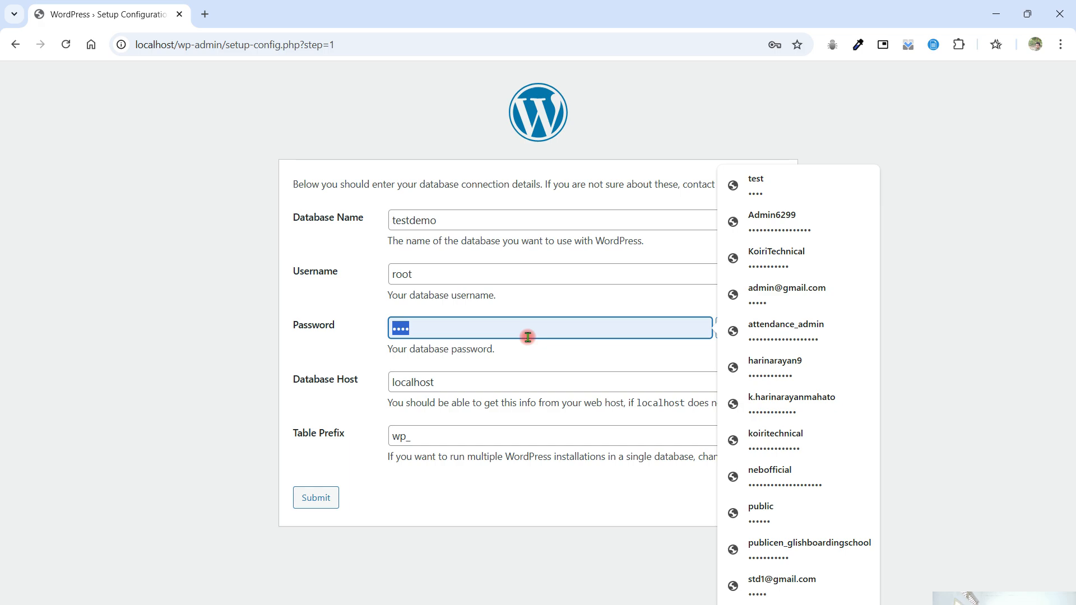
key("BackSpace")
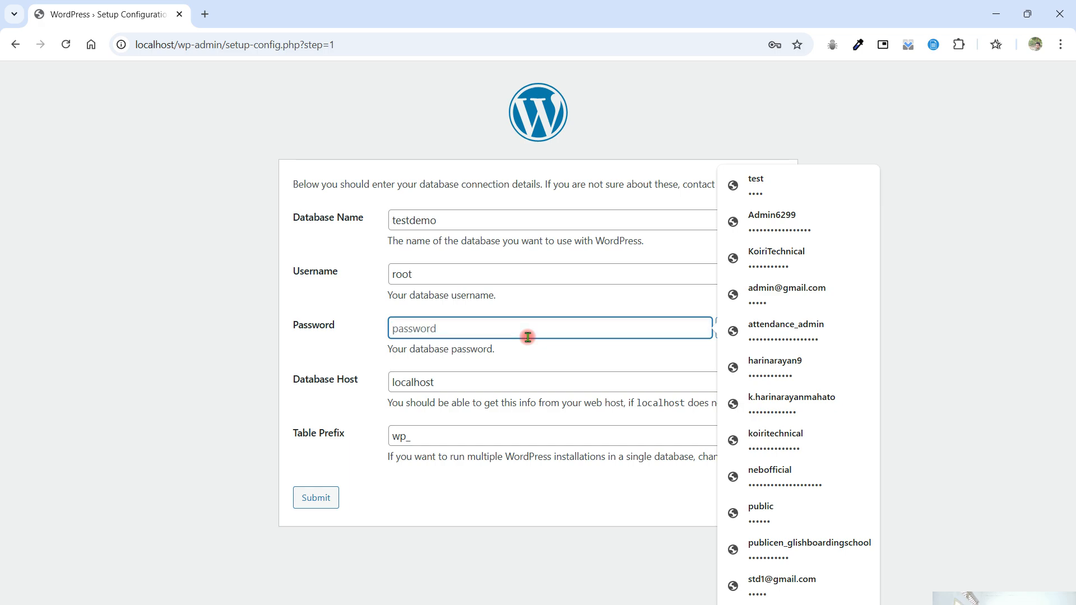
- Submit the database connection details with host localhost and table prefix wp_, and run the WordPress installation
left_click(366, 405)
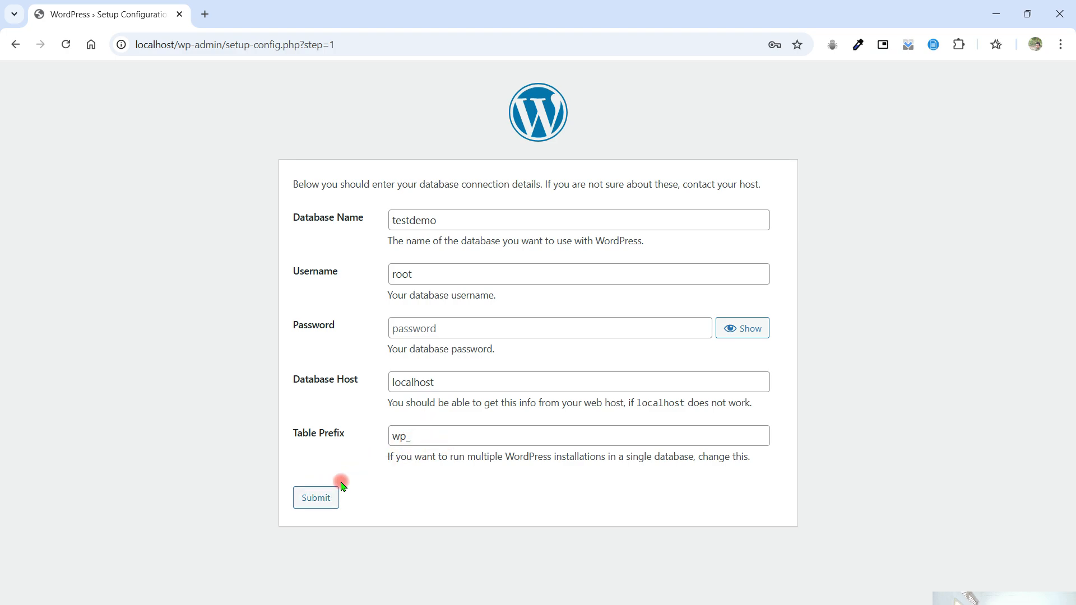
left_click(314, 504)
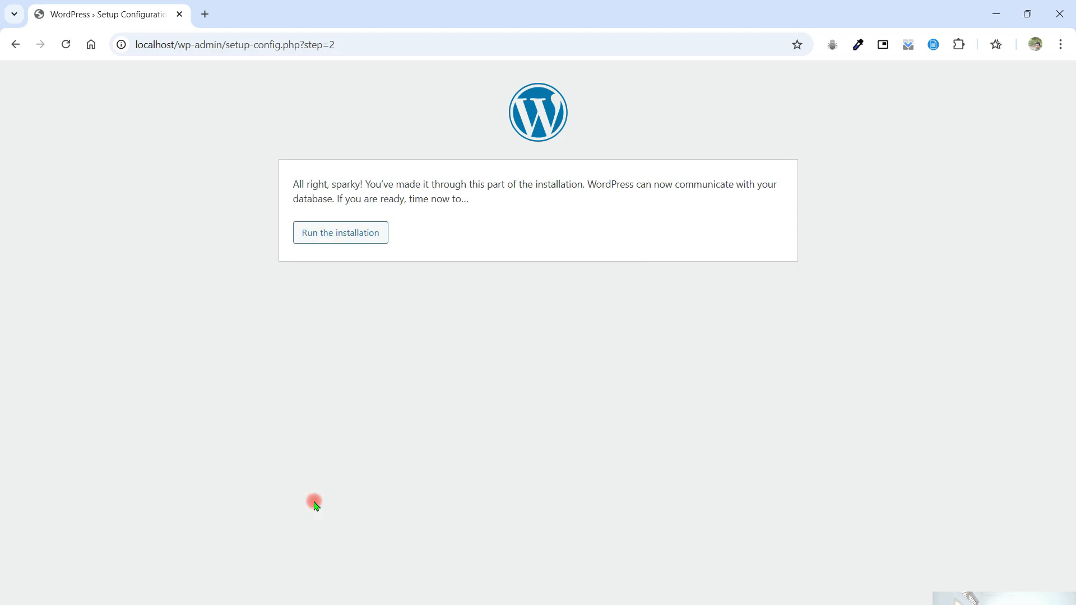
left_click(348, 238)
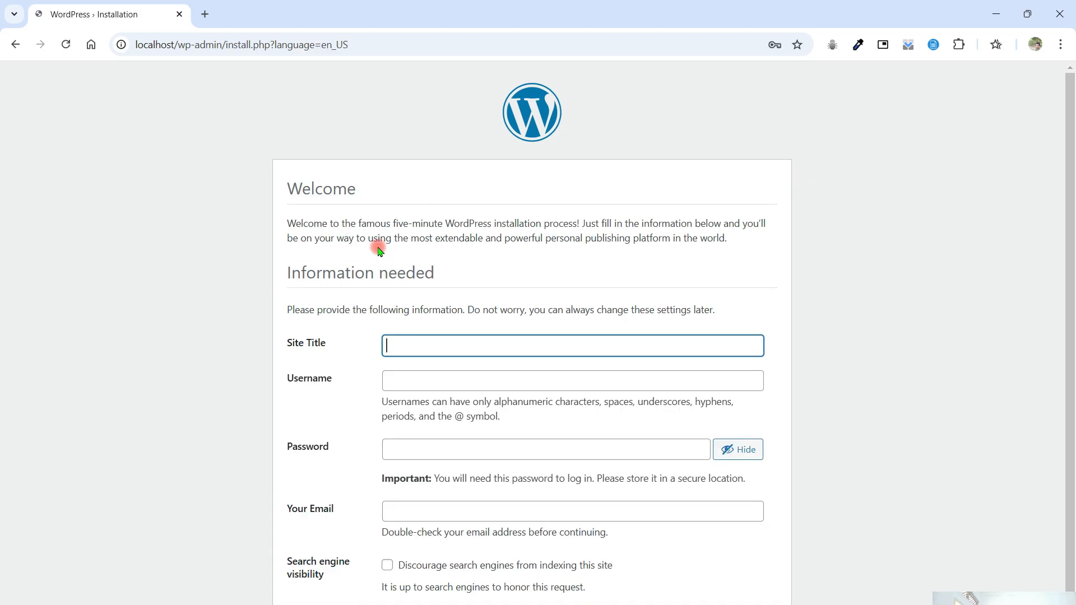
- Enter Codecraft Nepal as the site title and admin as the username
left_click(429, 345)
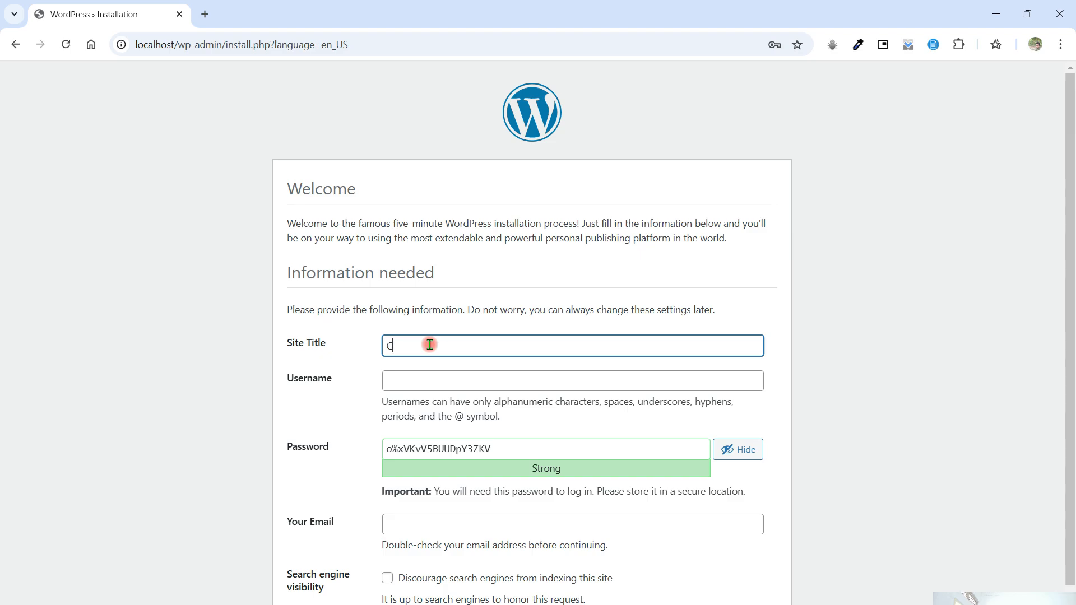
type("Codecraft N")
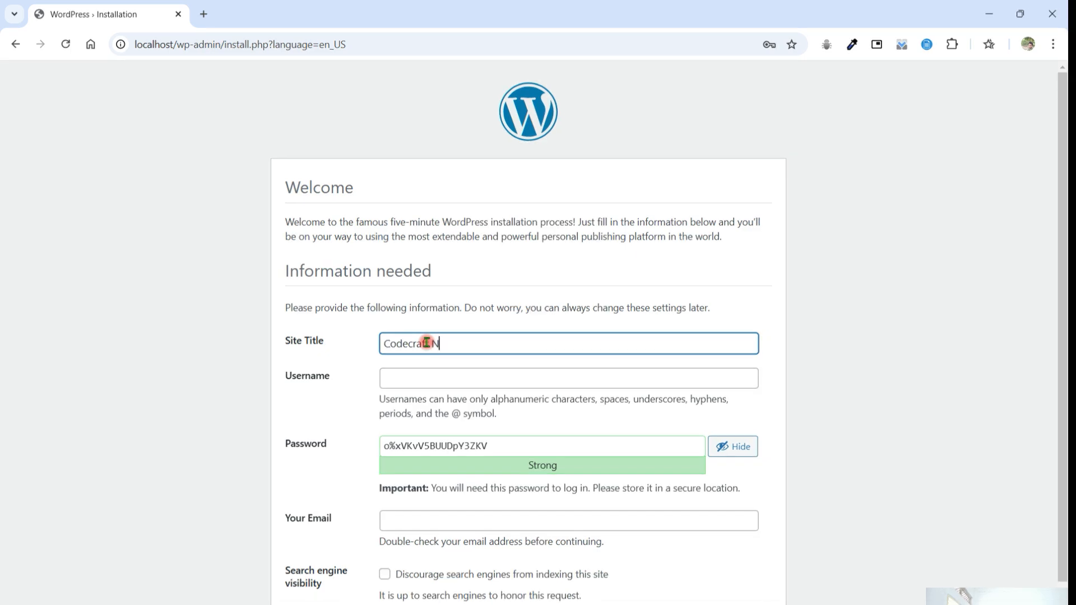
type("epal")
left_click(424, 377)
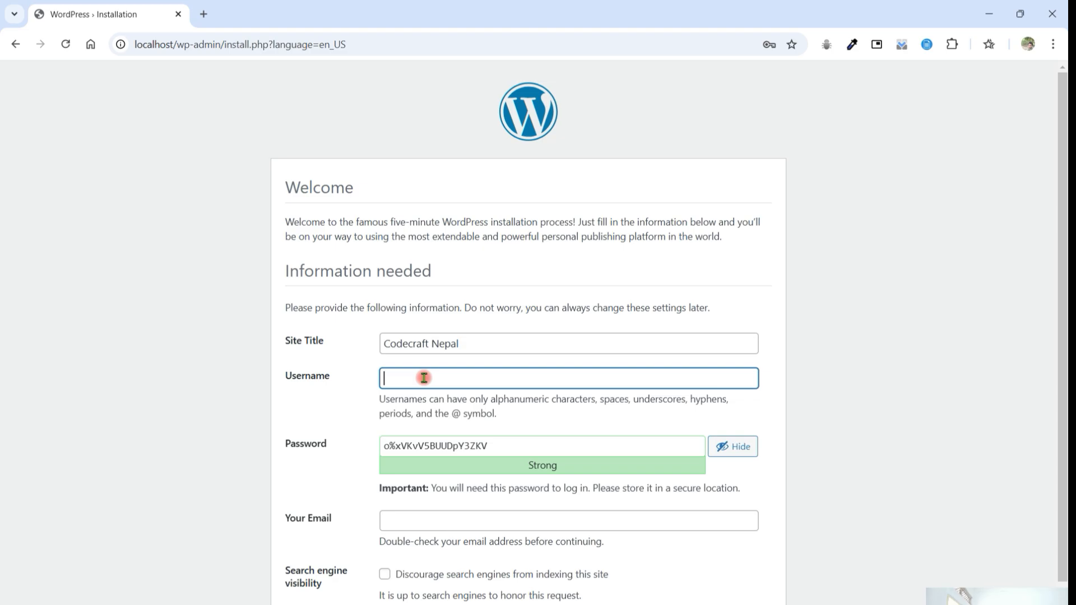
type("am")
type("m")
type("in")
- Replace the suggested password with the chosen admin account password and confirm the use of a weak password
key("Tab")
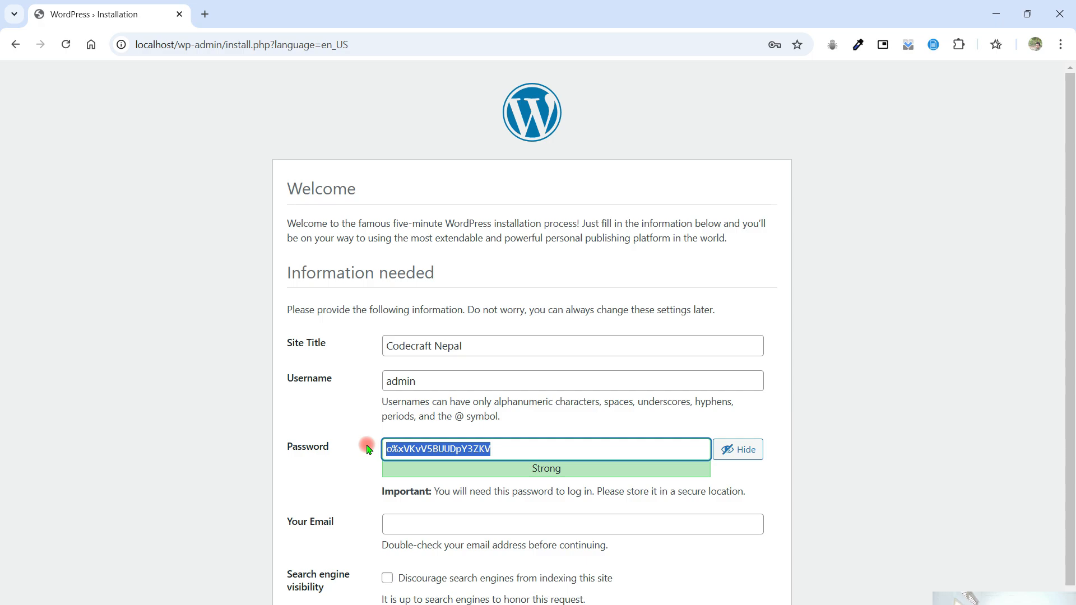
type("pass")
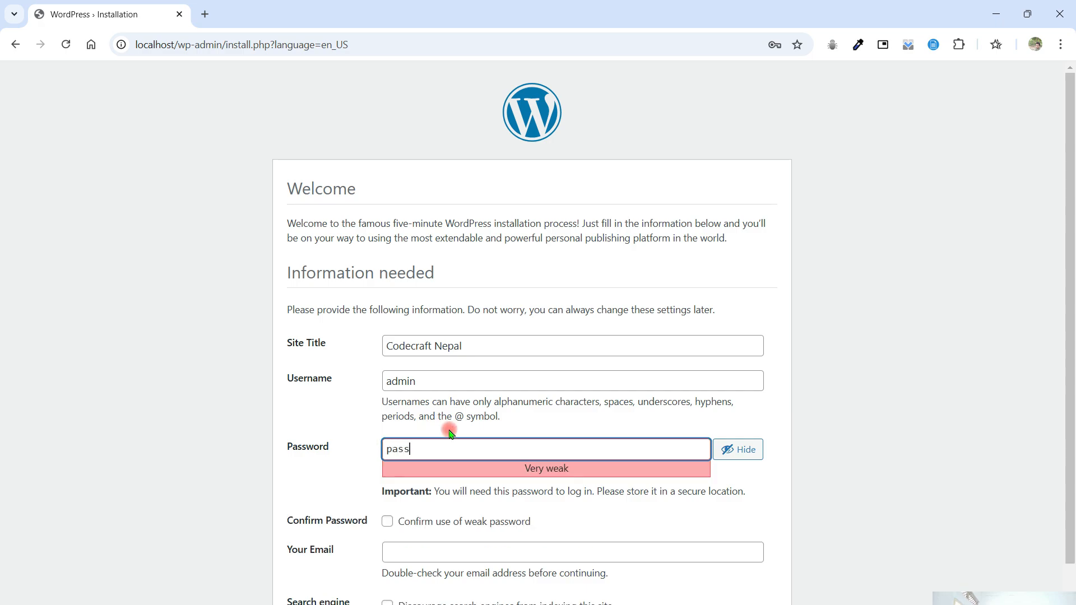
left_click(388, 522)
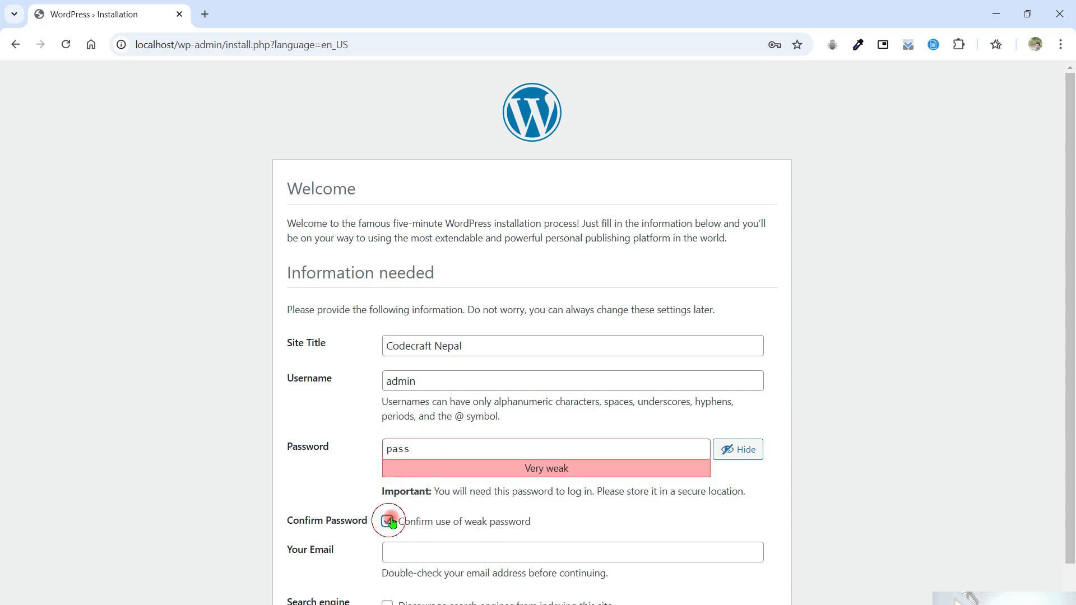
scroll(488, 440, "down", 1)
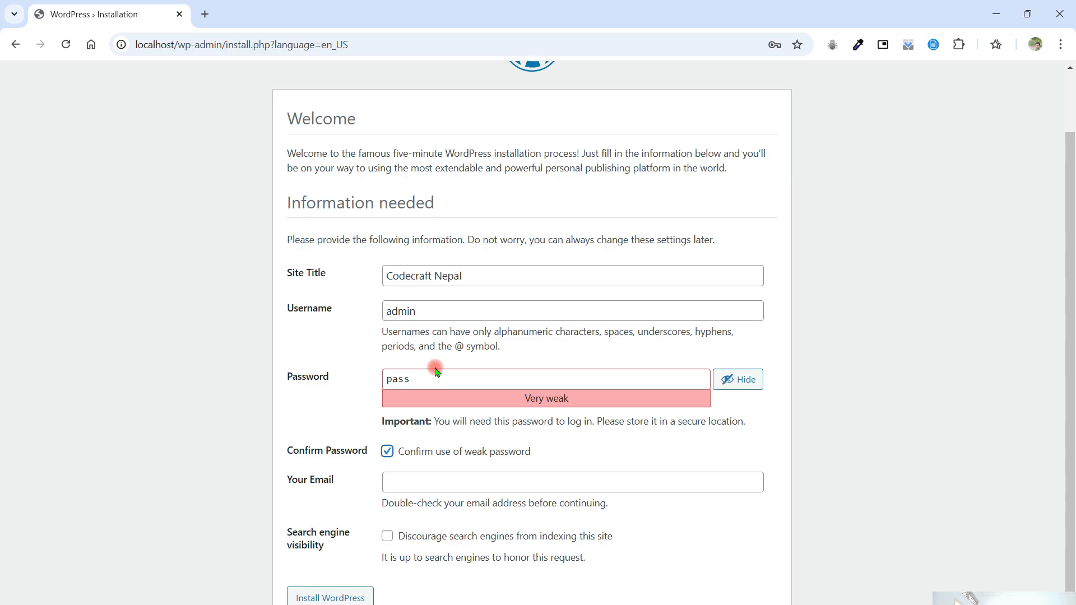
left_click(344, 383)
scroll(493, 418, "down", 1)
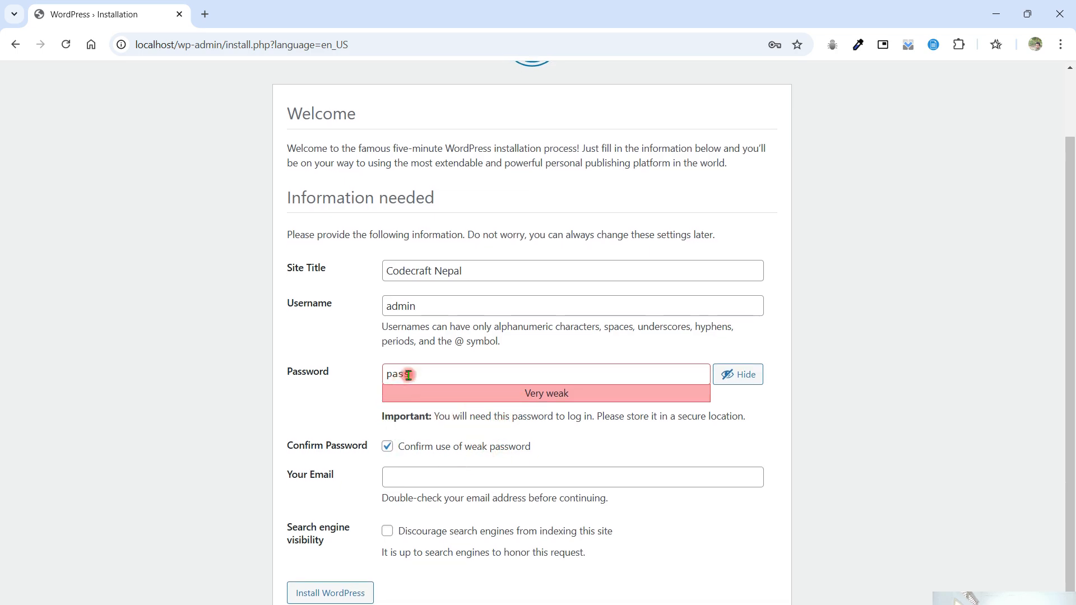
- Fill in the administrator's email address and install WordPress
left_click(423, 474)
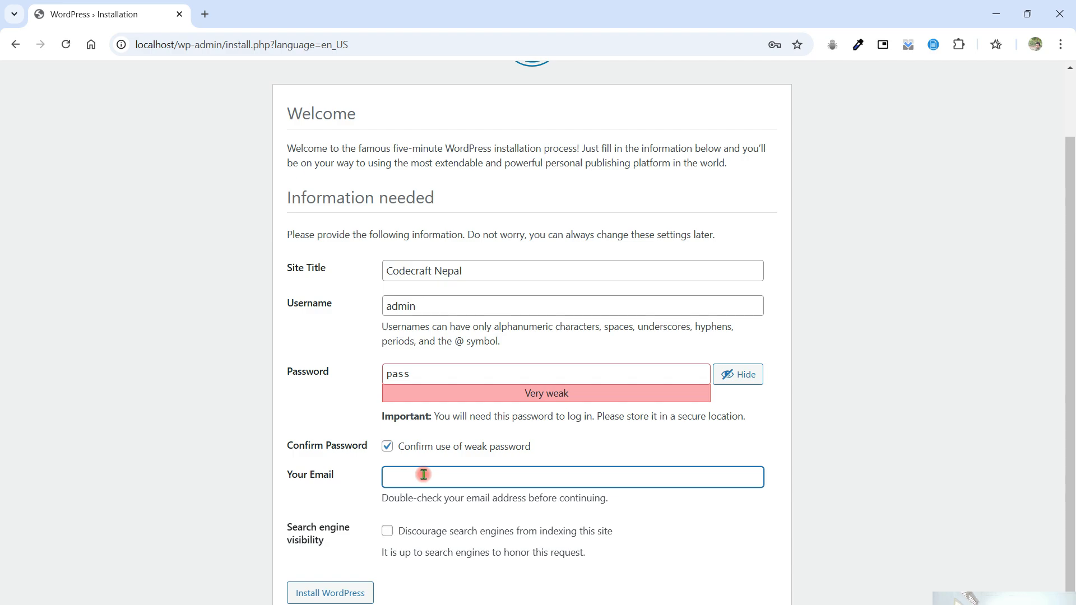
type("@")
key("BackSpace")
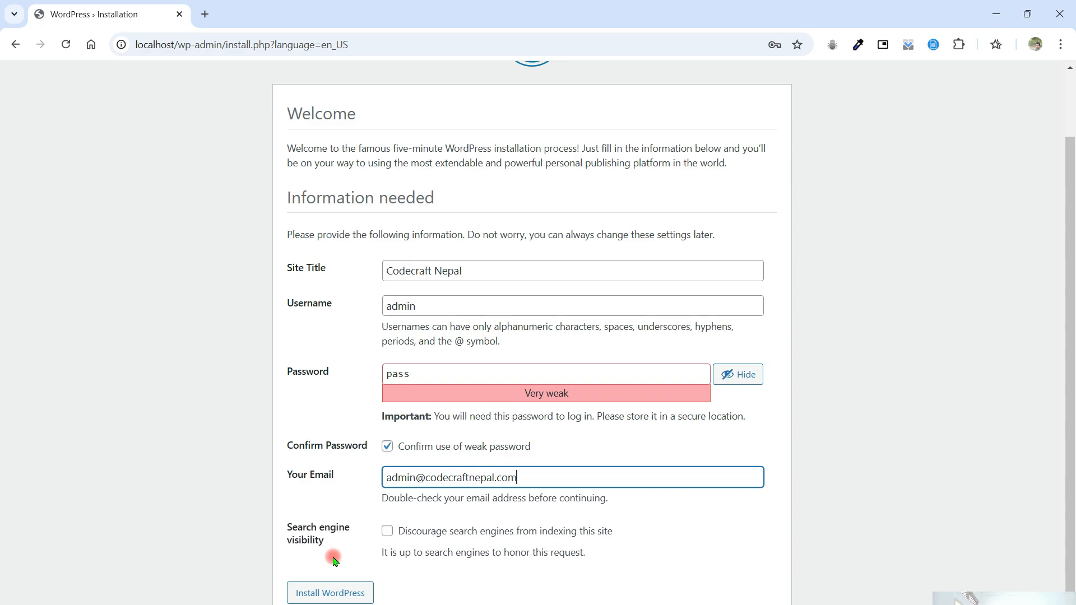
left_click(348, 589)
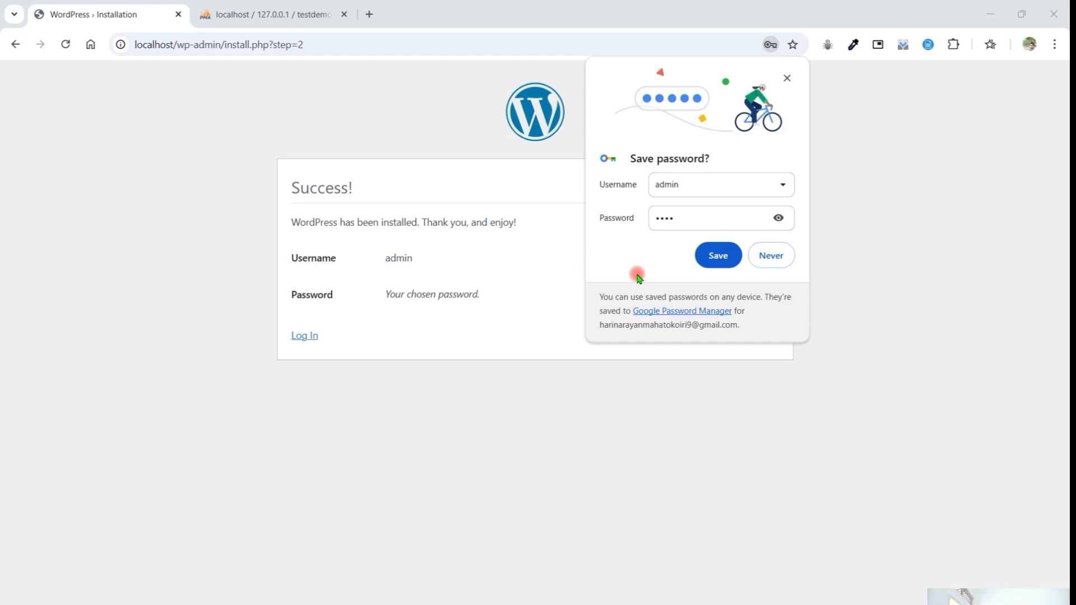
- Save the admin credentials in the browser and open the WordPress login page
left_click(718, 254)
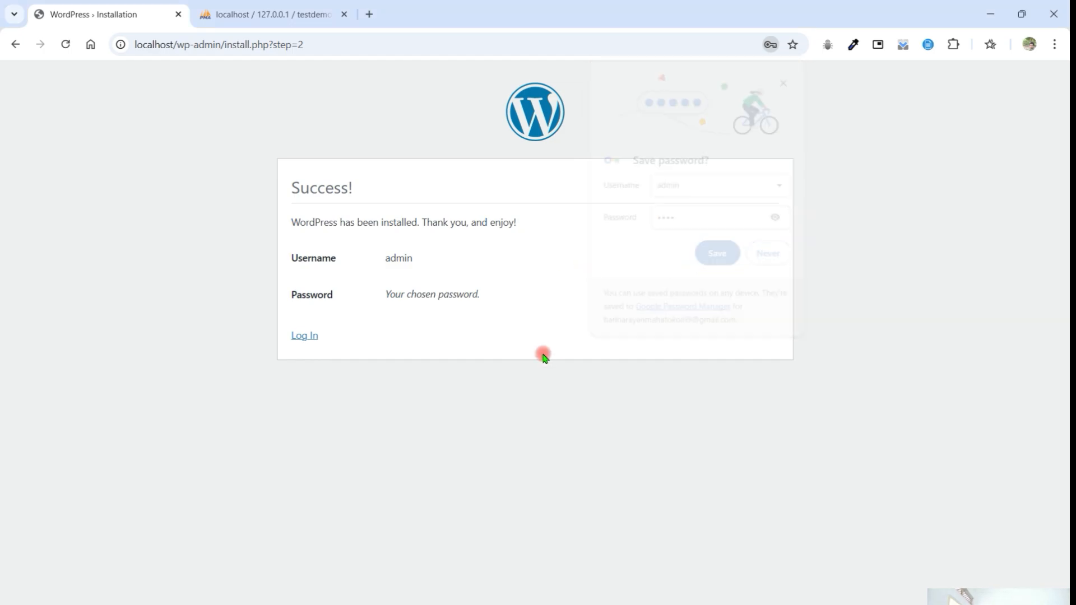
left_click(304, 335)
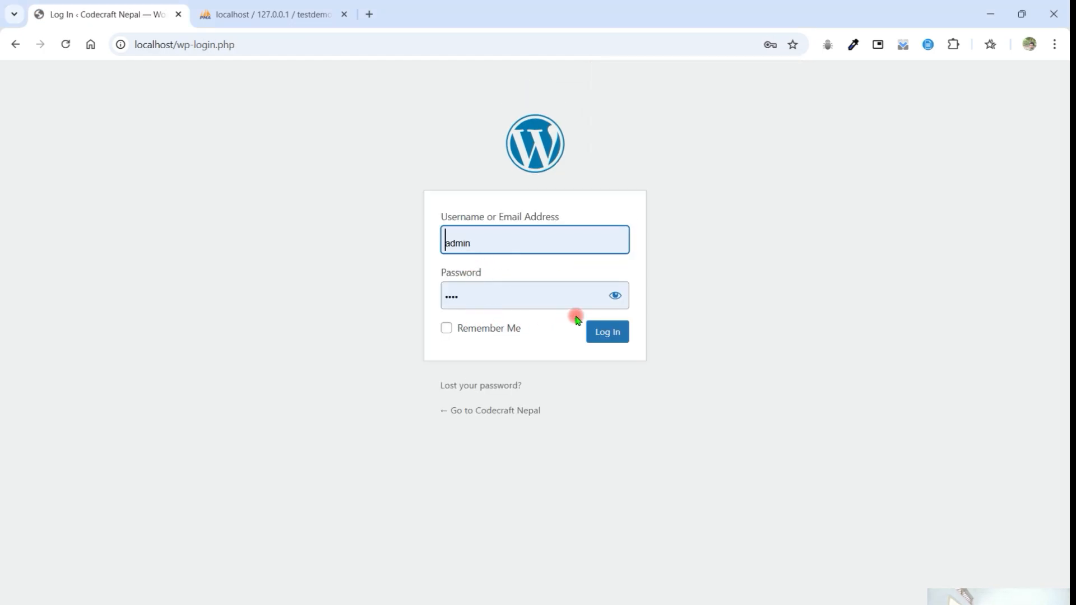
- Reveal the prefilled account password, check the lost-password page and return to the login form
left_click(613, 296)
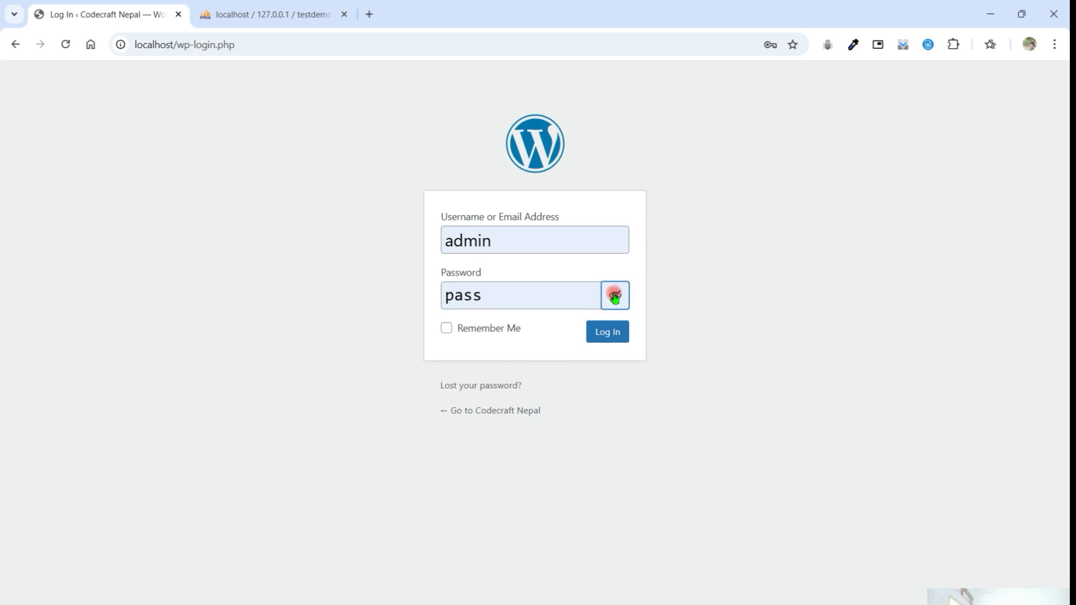
left_click_drag(504, 297, 441, 302)
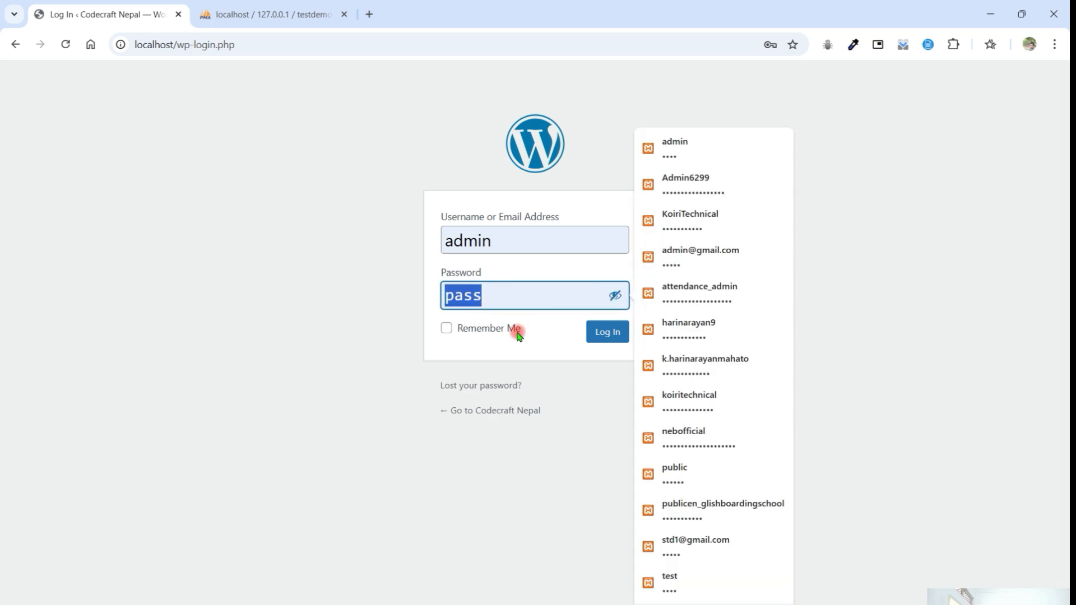
left_click(511, 384)
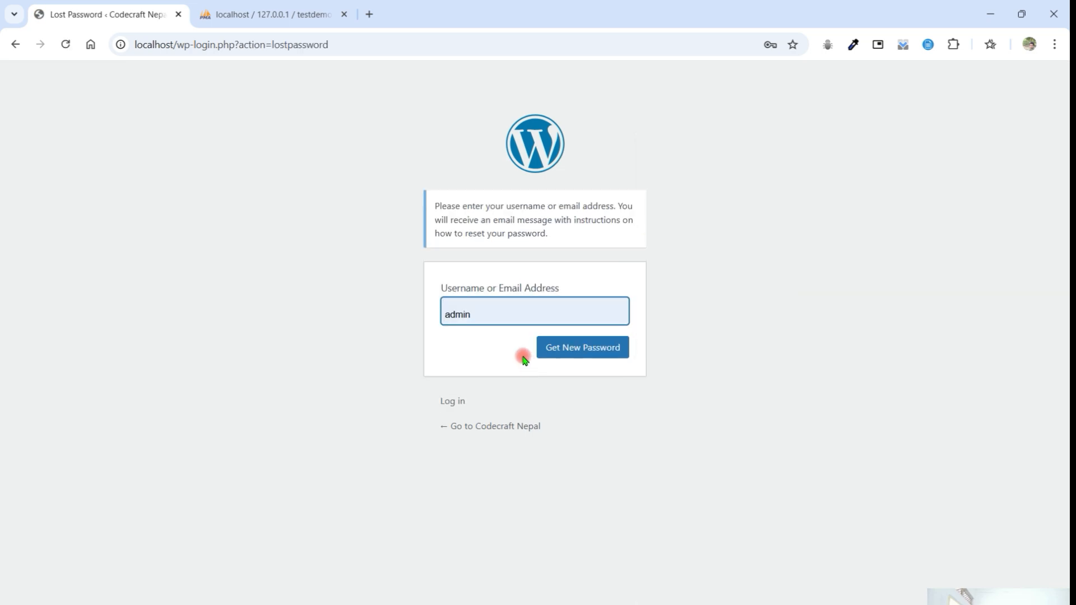
left_click(453, 401)
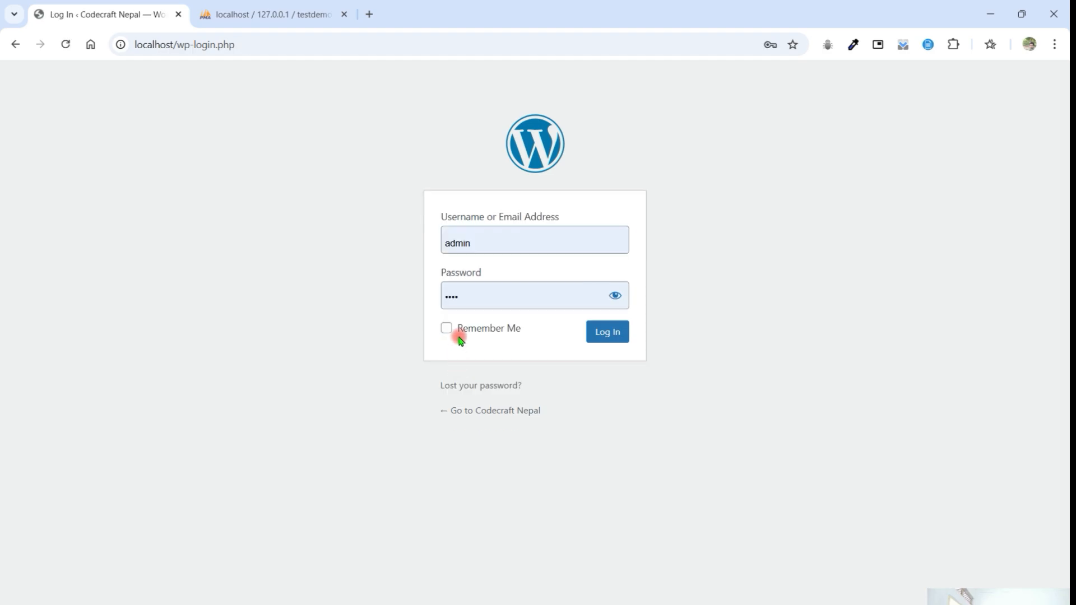
- Log in to WordPress as admin with the prefilled credentials
left_click(521, 303)
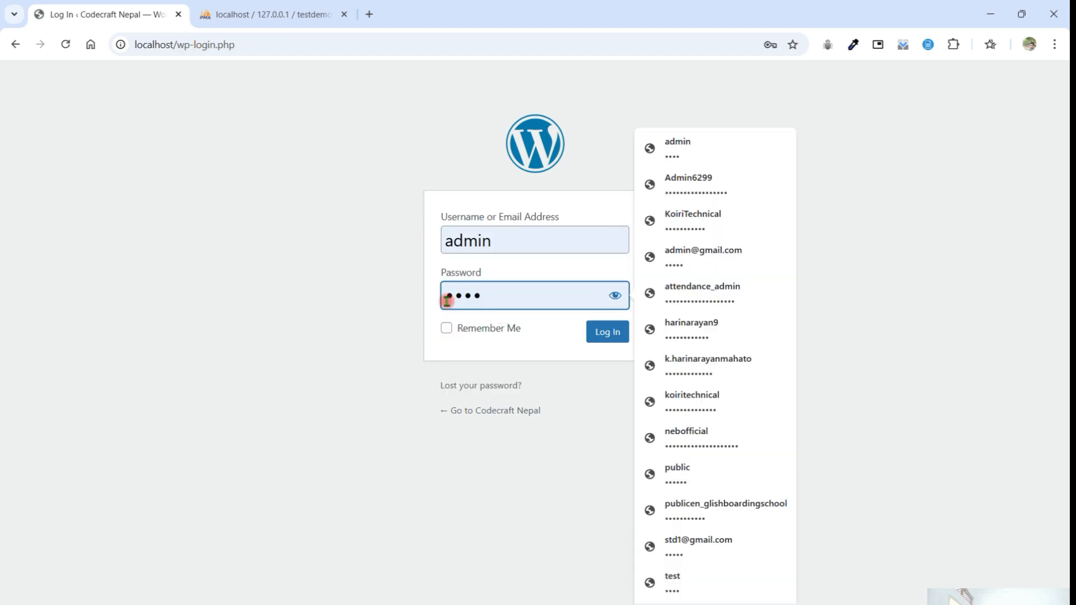
left_click(379, 293)
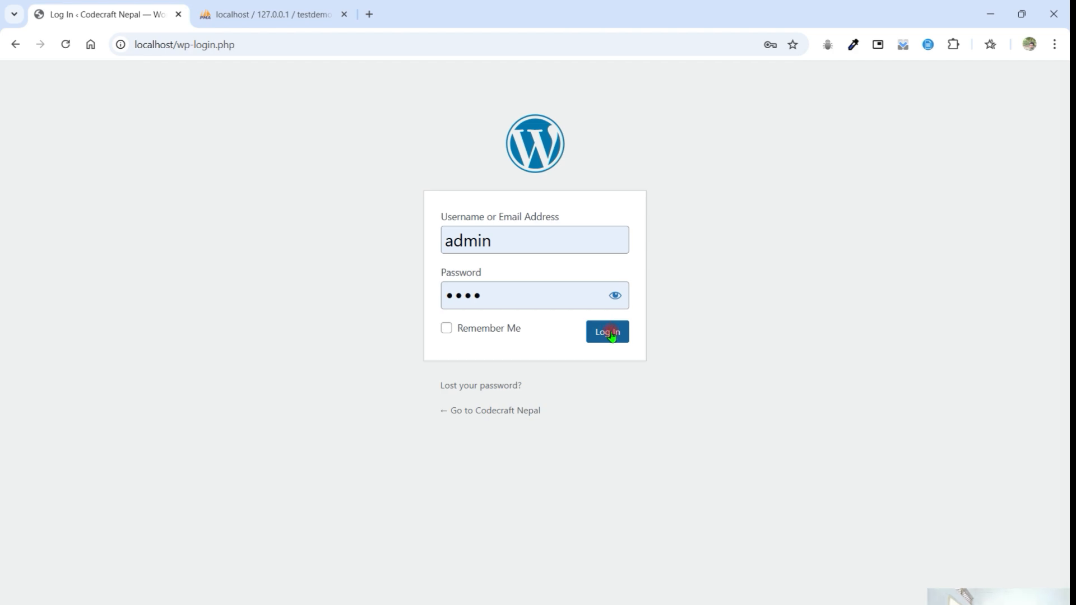
left_click(610, 334)
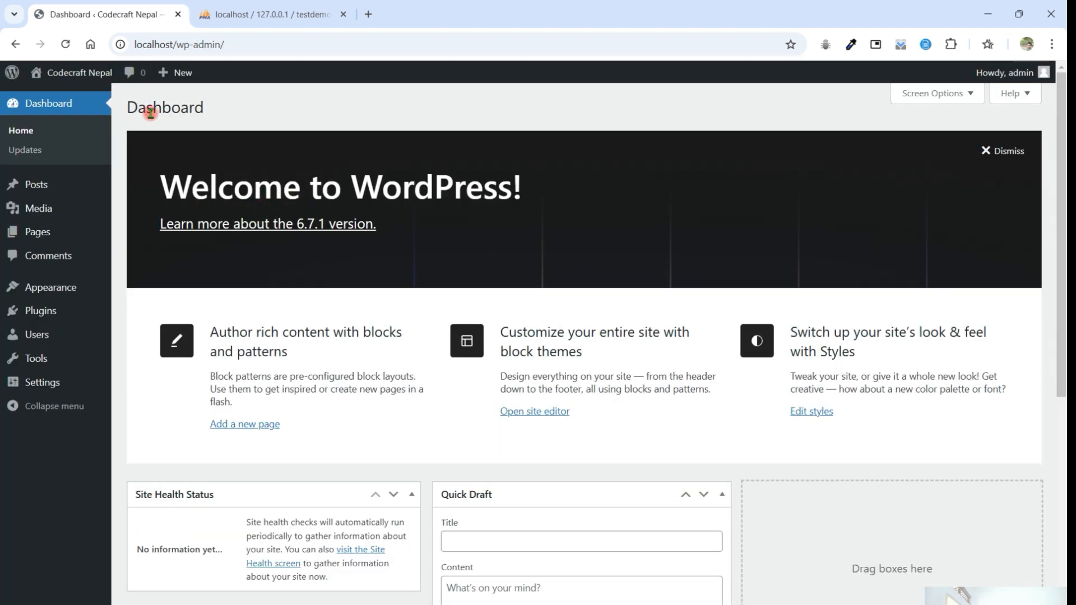
- Look over the widgets on the WordPress dashboard and open the public Codecraft Nepal site
scroll(504, 382, "down", 5)
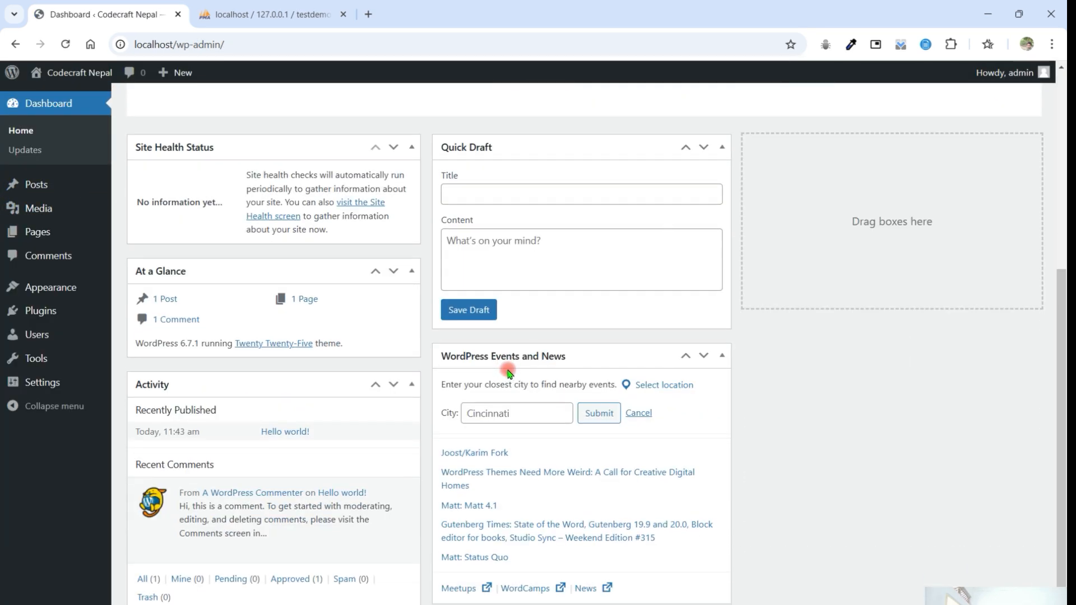
scroll(509, 373, "up", 5)
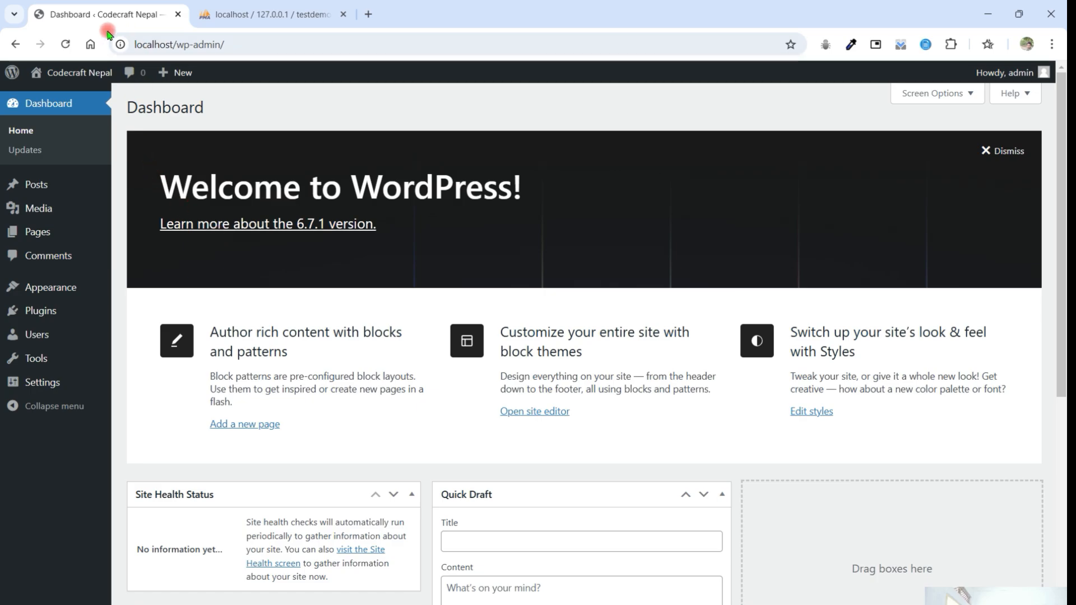
mouse_move(70, 80)
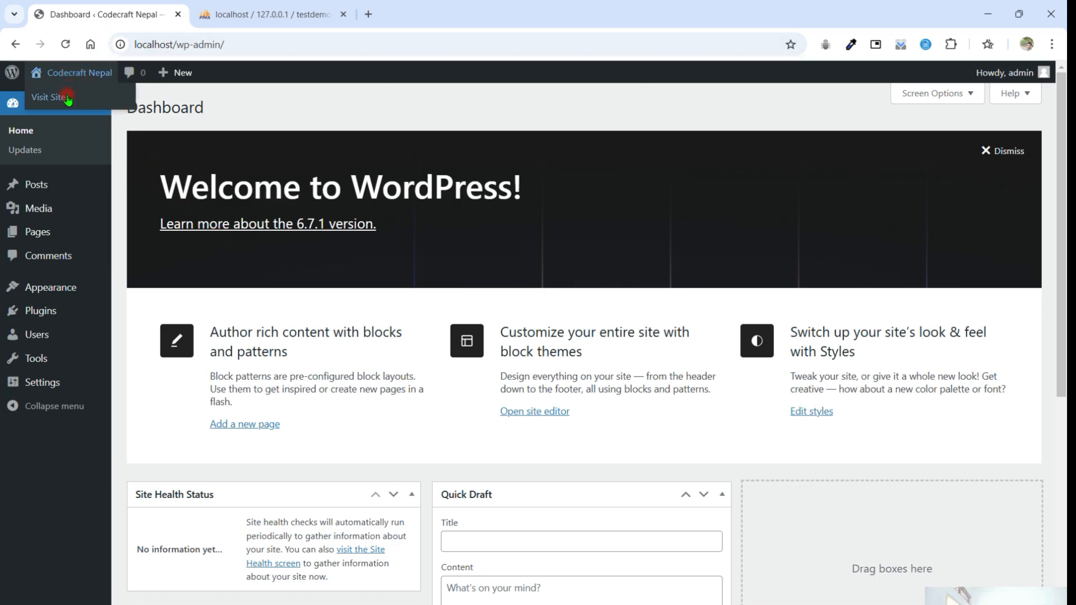
left_click(69, 99)
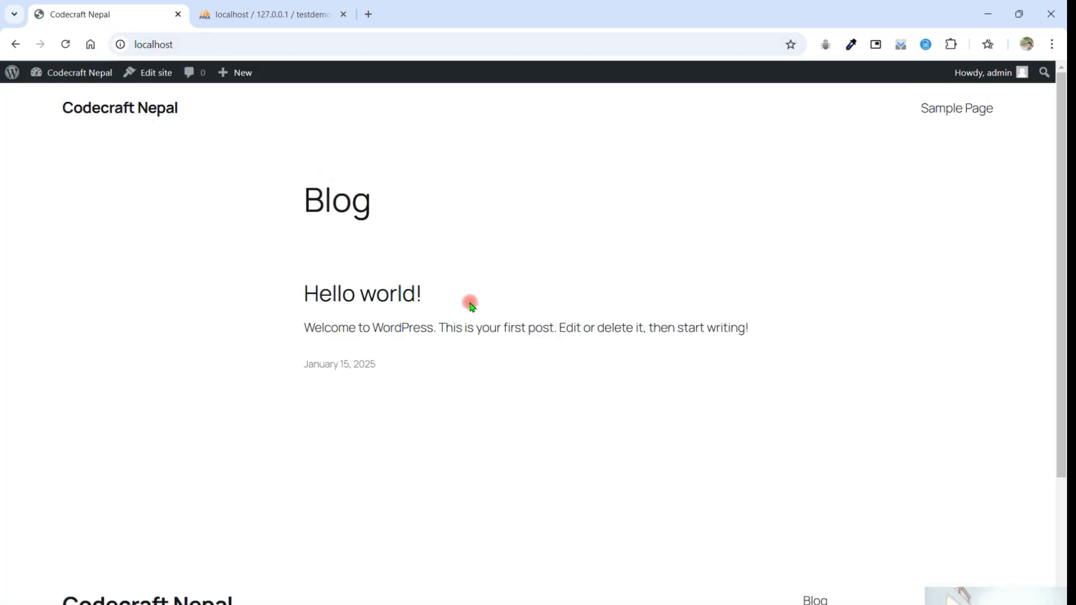
- Examine the site's blog front page down to its footer and return to the admin dashboard
scroll(504, 311, "down", 4)
scroll(507, 314, "up", 4)
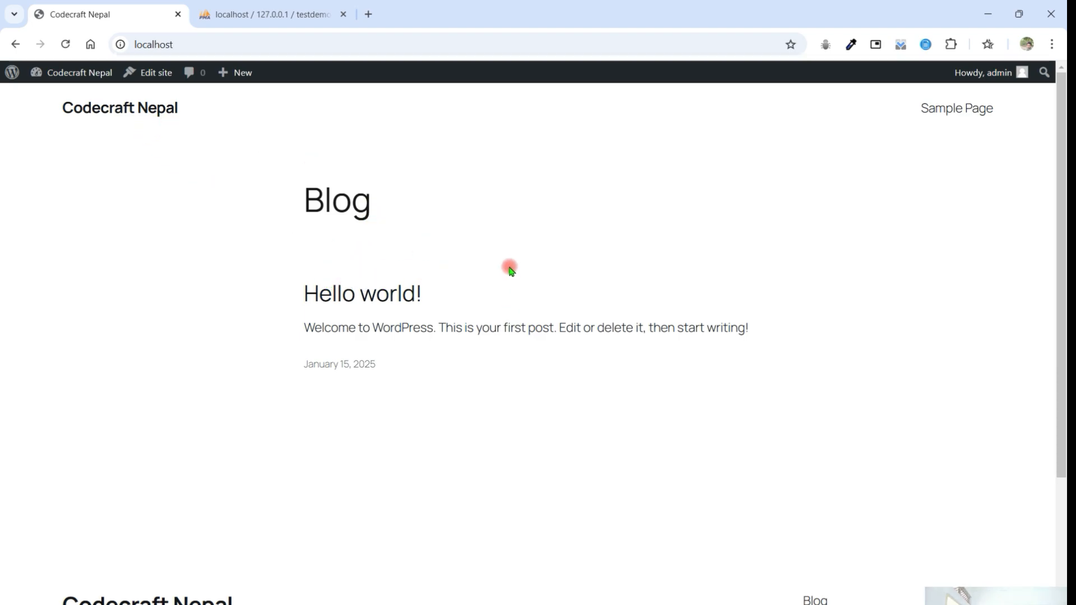
scroll(447, 250, "down", 4)
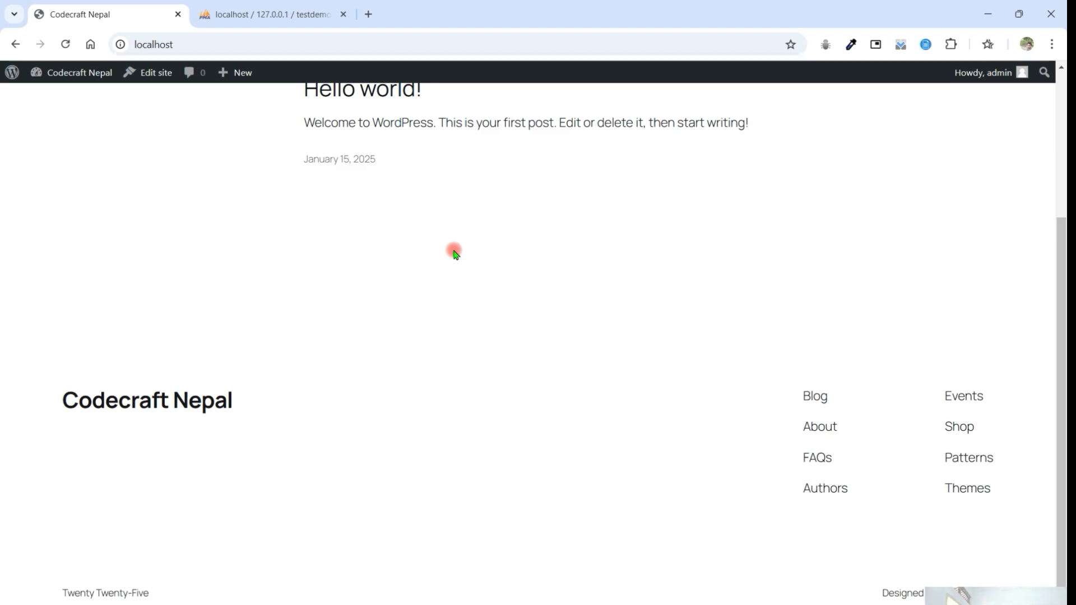
scroll(454, 253, "up", 4)
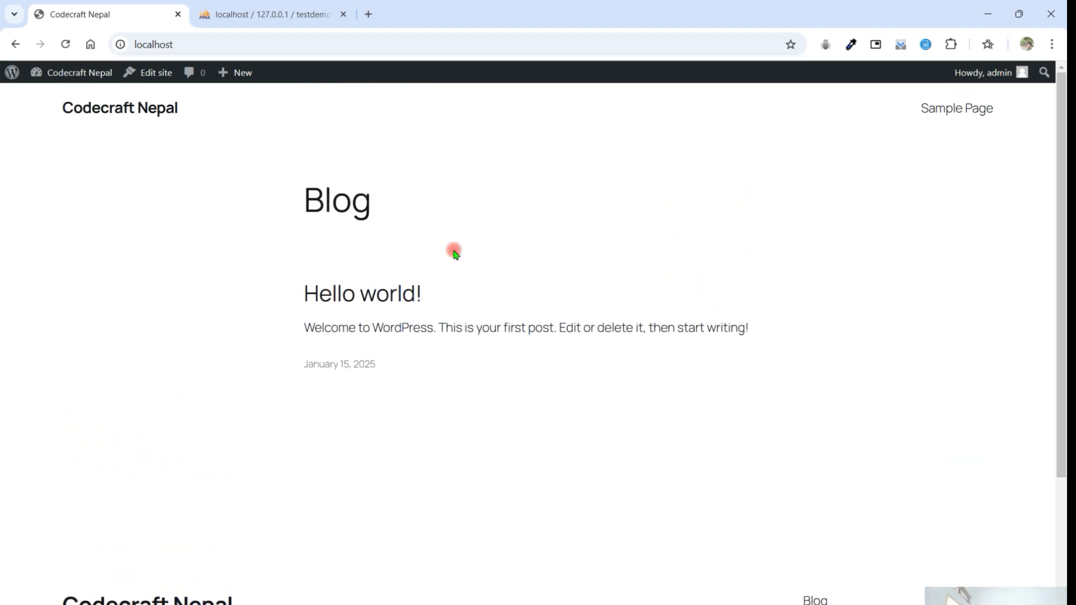
left_click(78, 77)
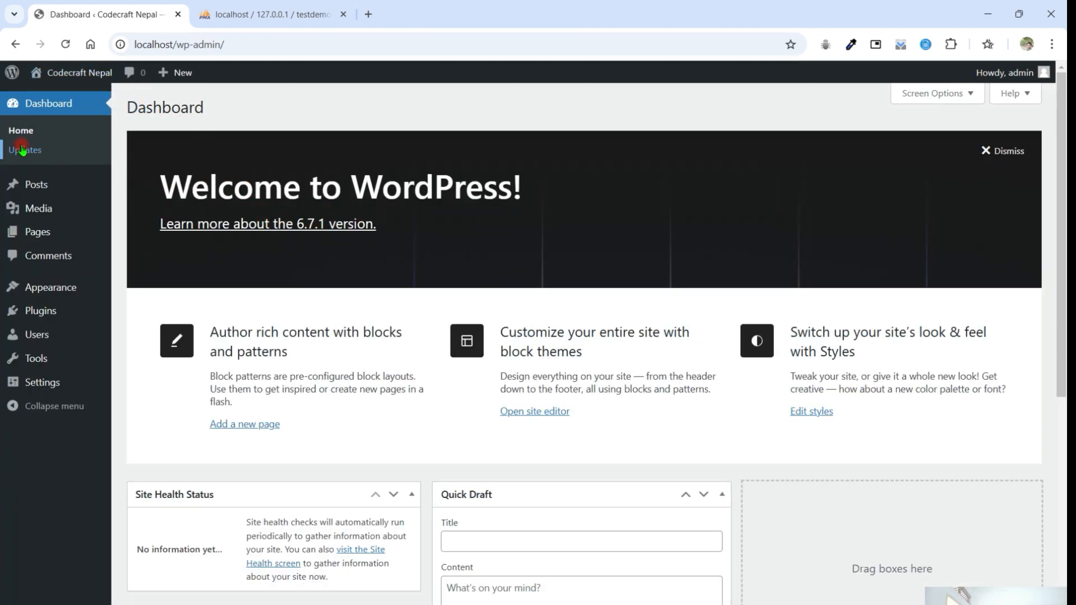
mouse_move(62, 194)
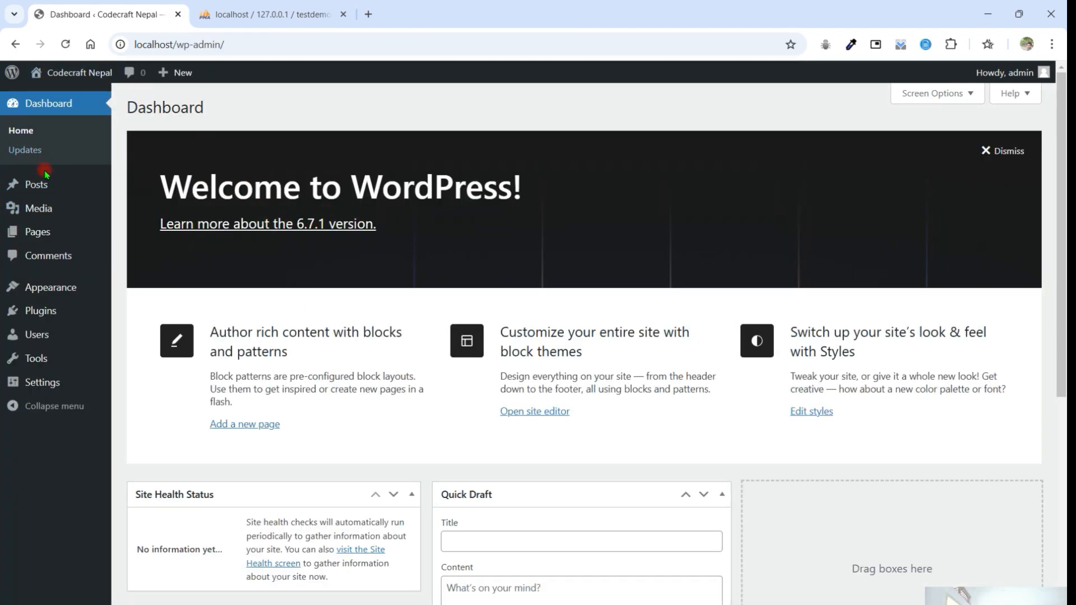